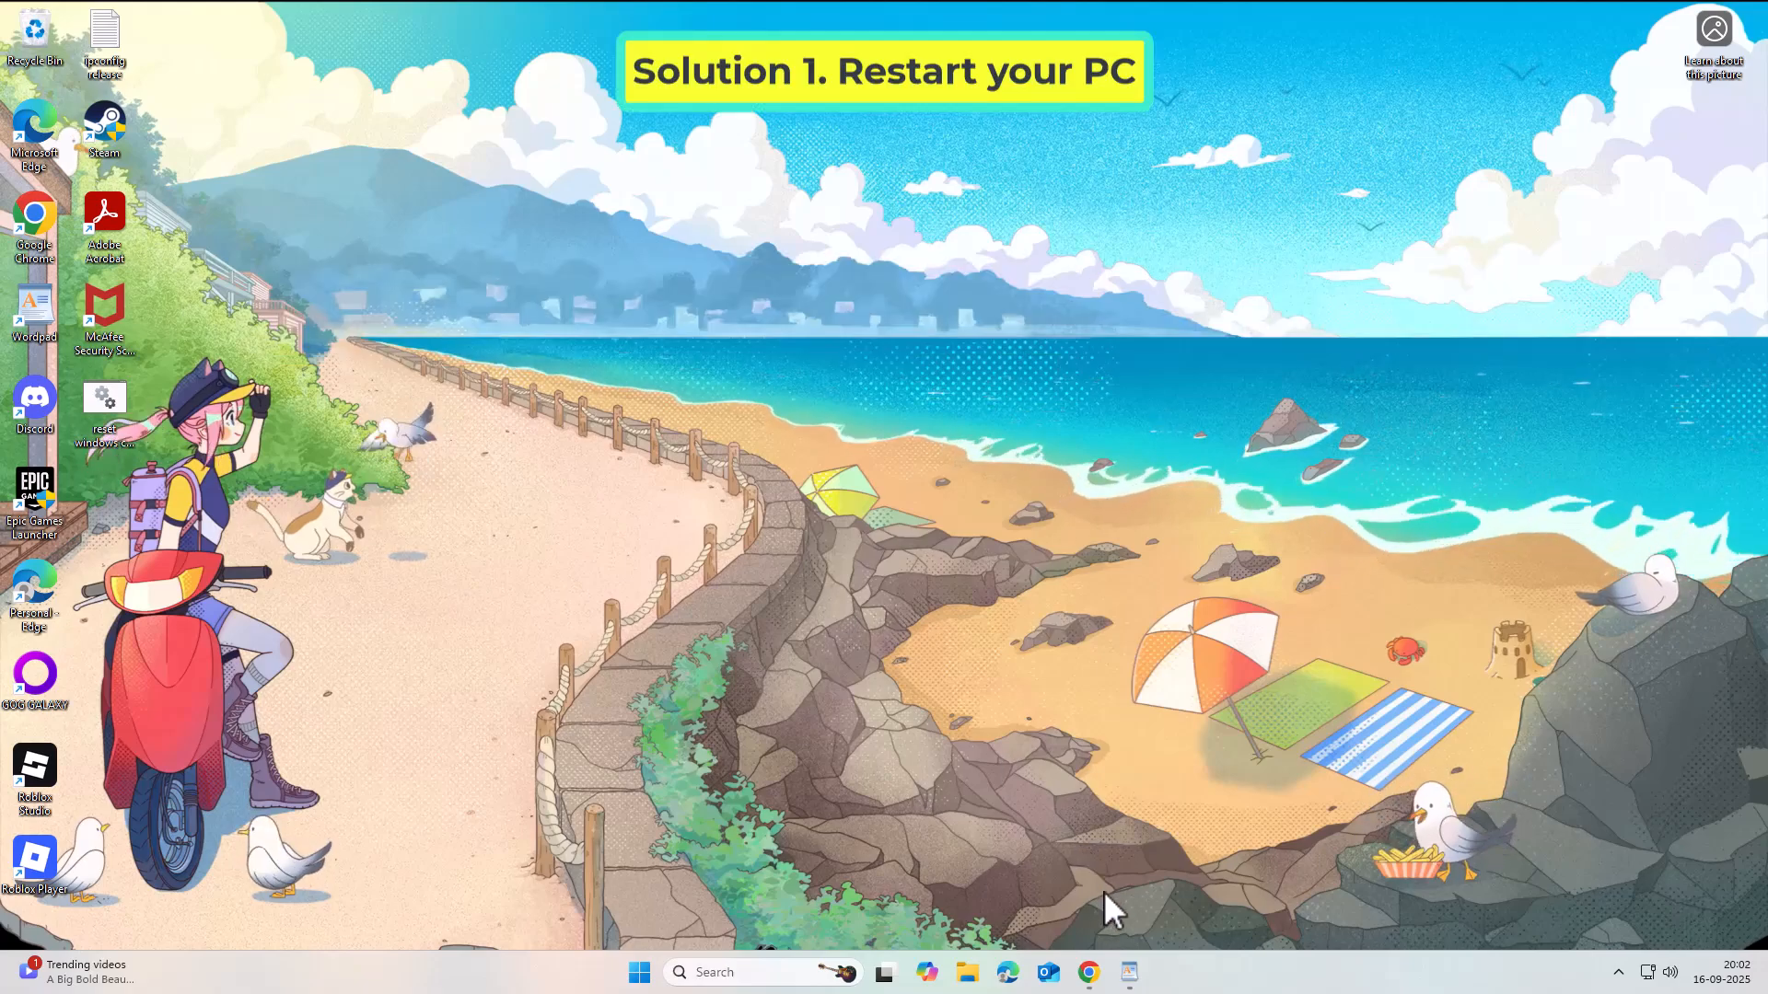
# - Bring up the WordPad note on restarting the computer and highlight its heading "Solution 1. Restart your PC"
pyautogui.click(1130, 971)
pyautogui.moveTo(976, 164); pyautogui.dragTo(896, 92)
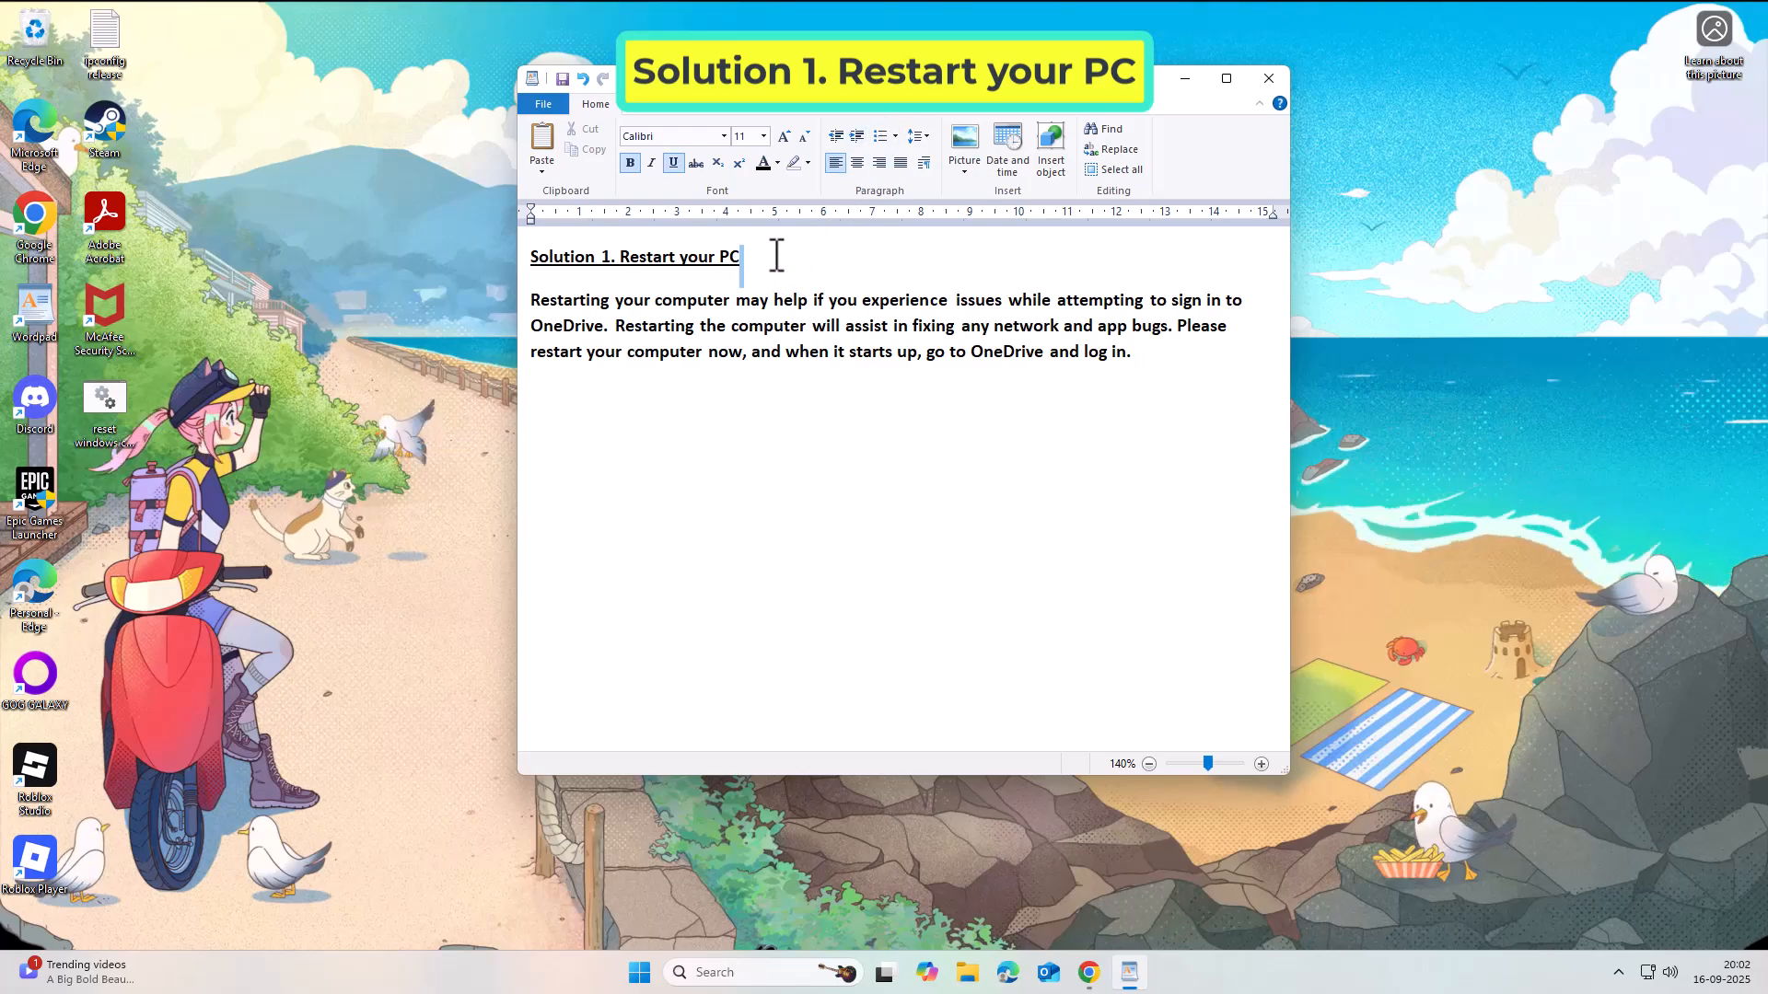
pyautogui.moveTo(783, 256); pyautogui.dragTo(530, 248)
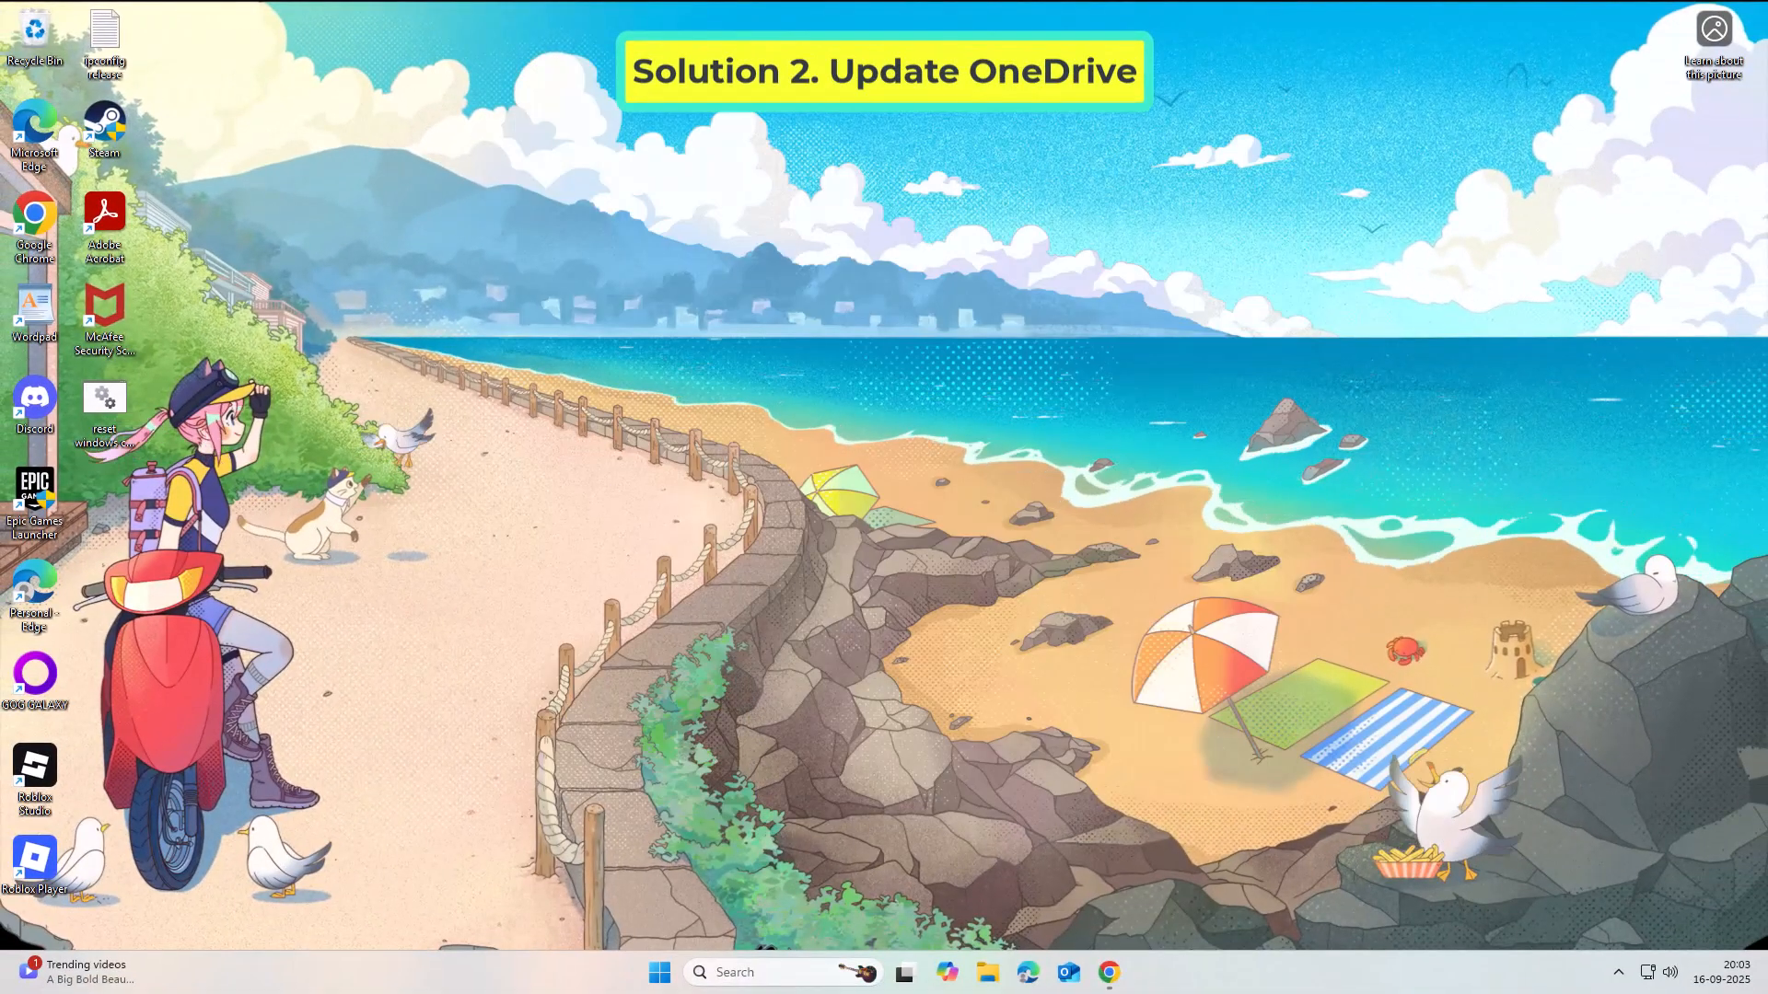
# - Open the folder %localappdata%\Microsoft\OneDrive\update using the Run dialog
pyautogui.click(769, 971)
pyautogui.write('run')
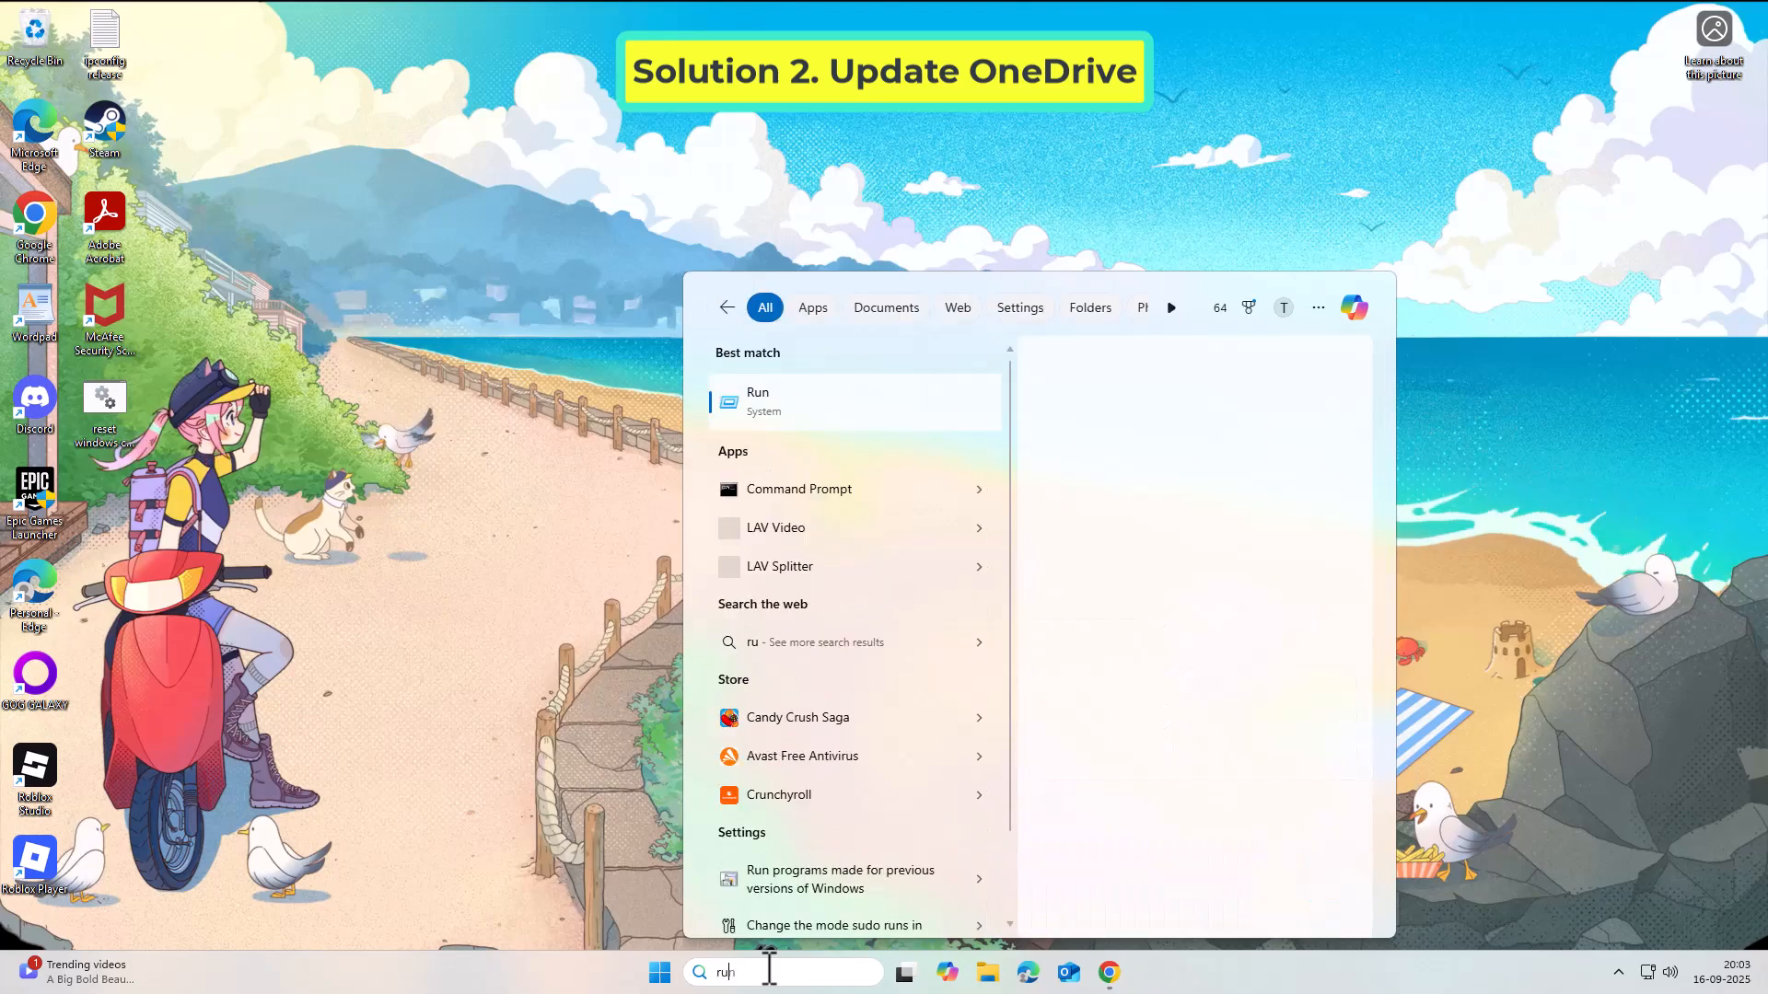
pyautogui.click(837, 398)
pyautogui.moveTo(241, 769); pyautogui.dragTo(853, 355)
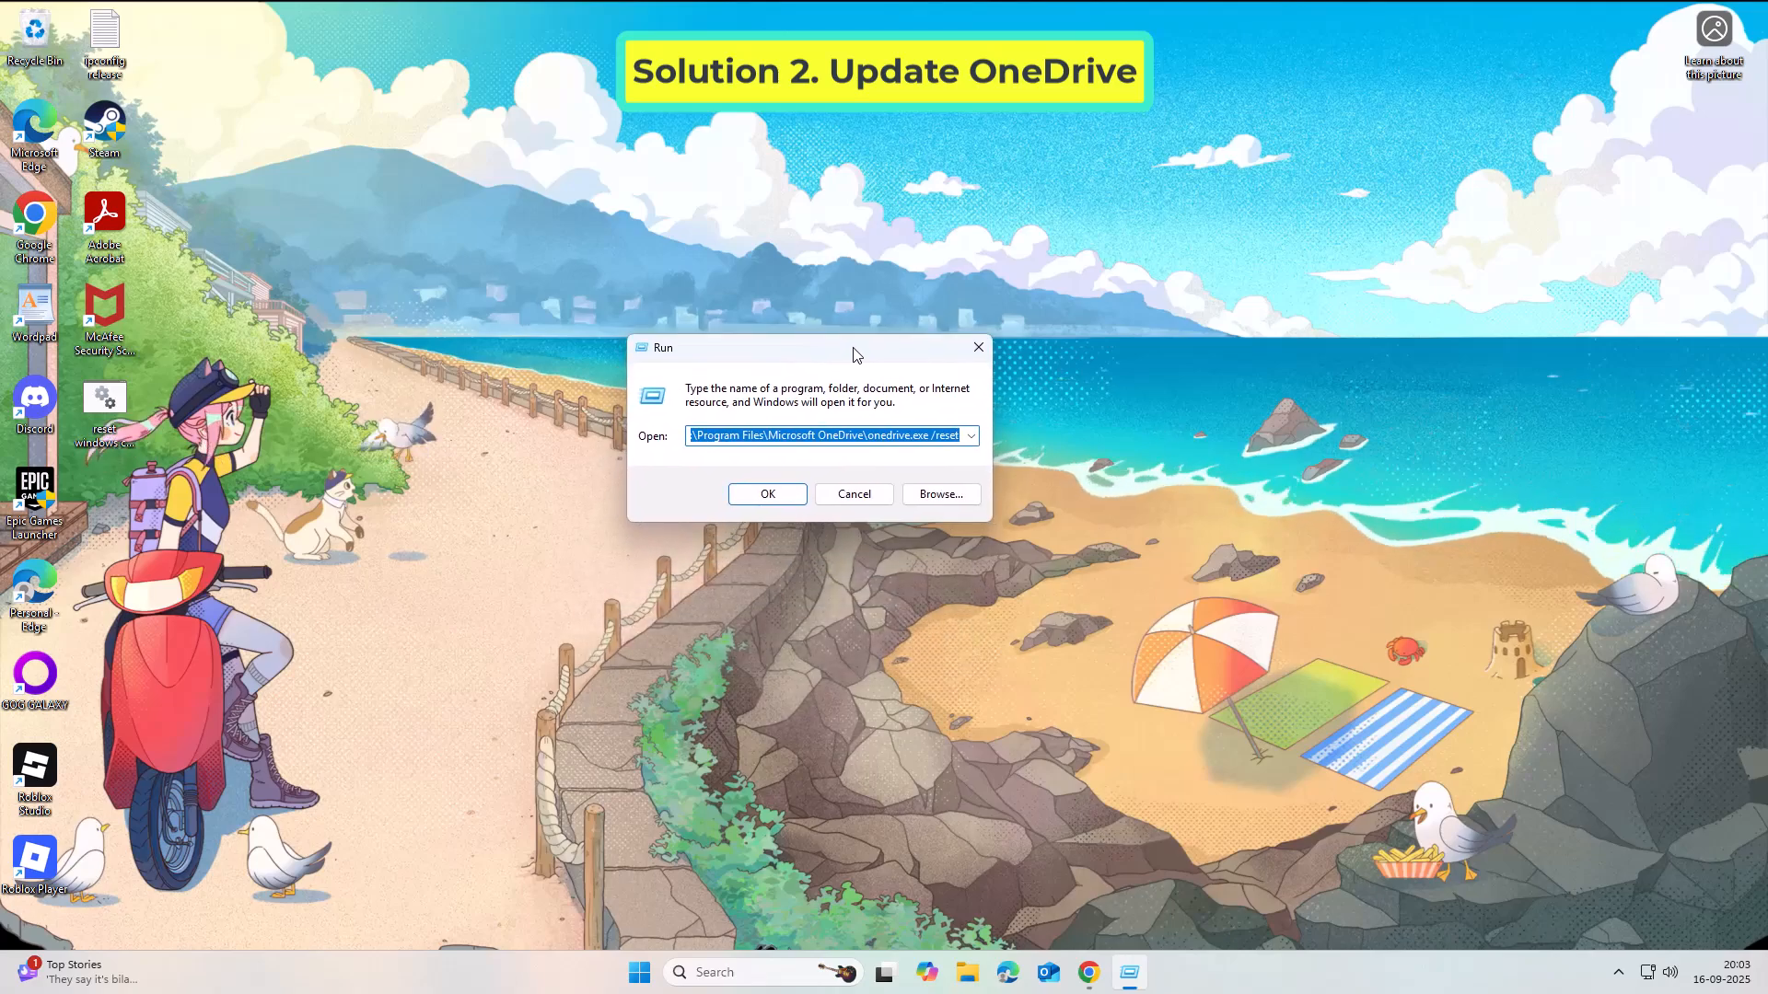
pyautogui.rightClick(851, 434)
pyautogui.click(895, 513)
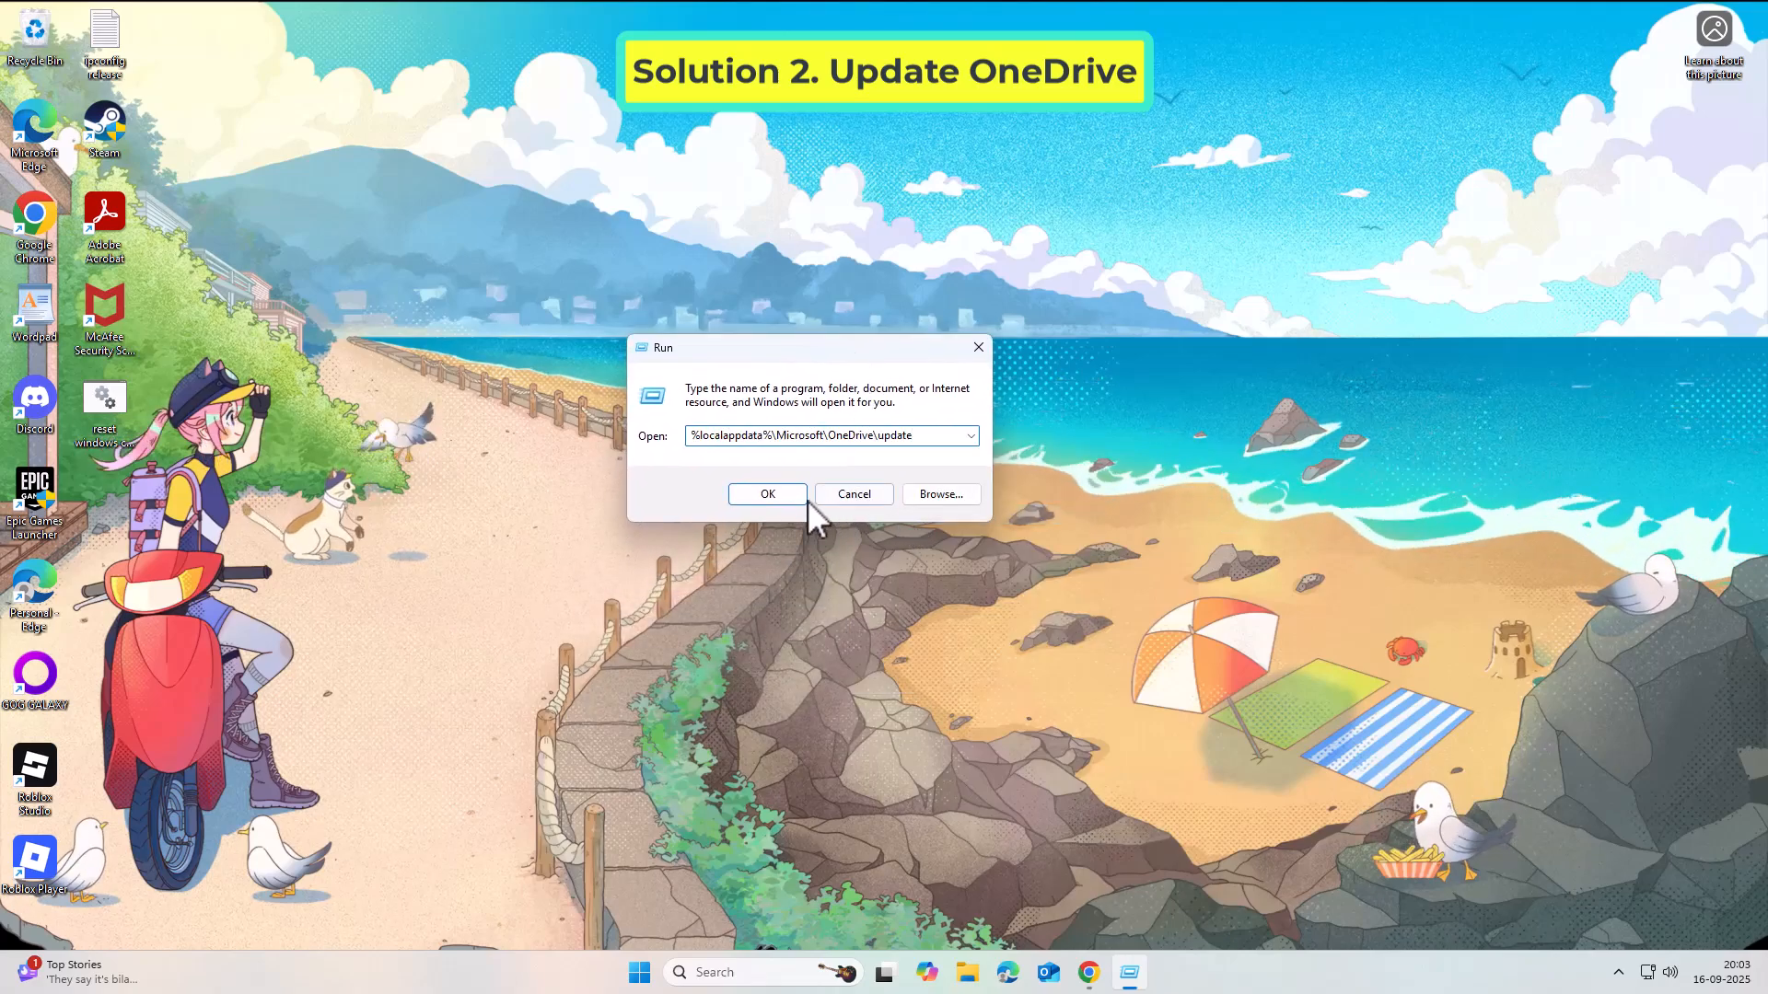
pyautogui.click(775, 497)
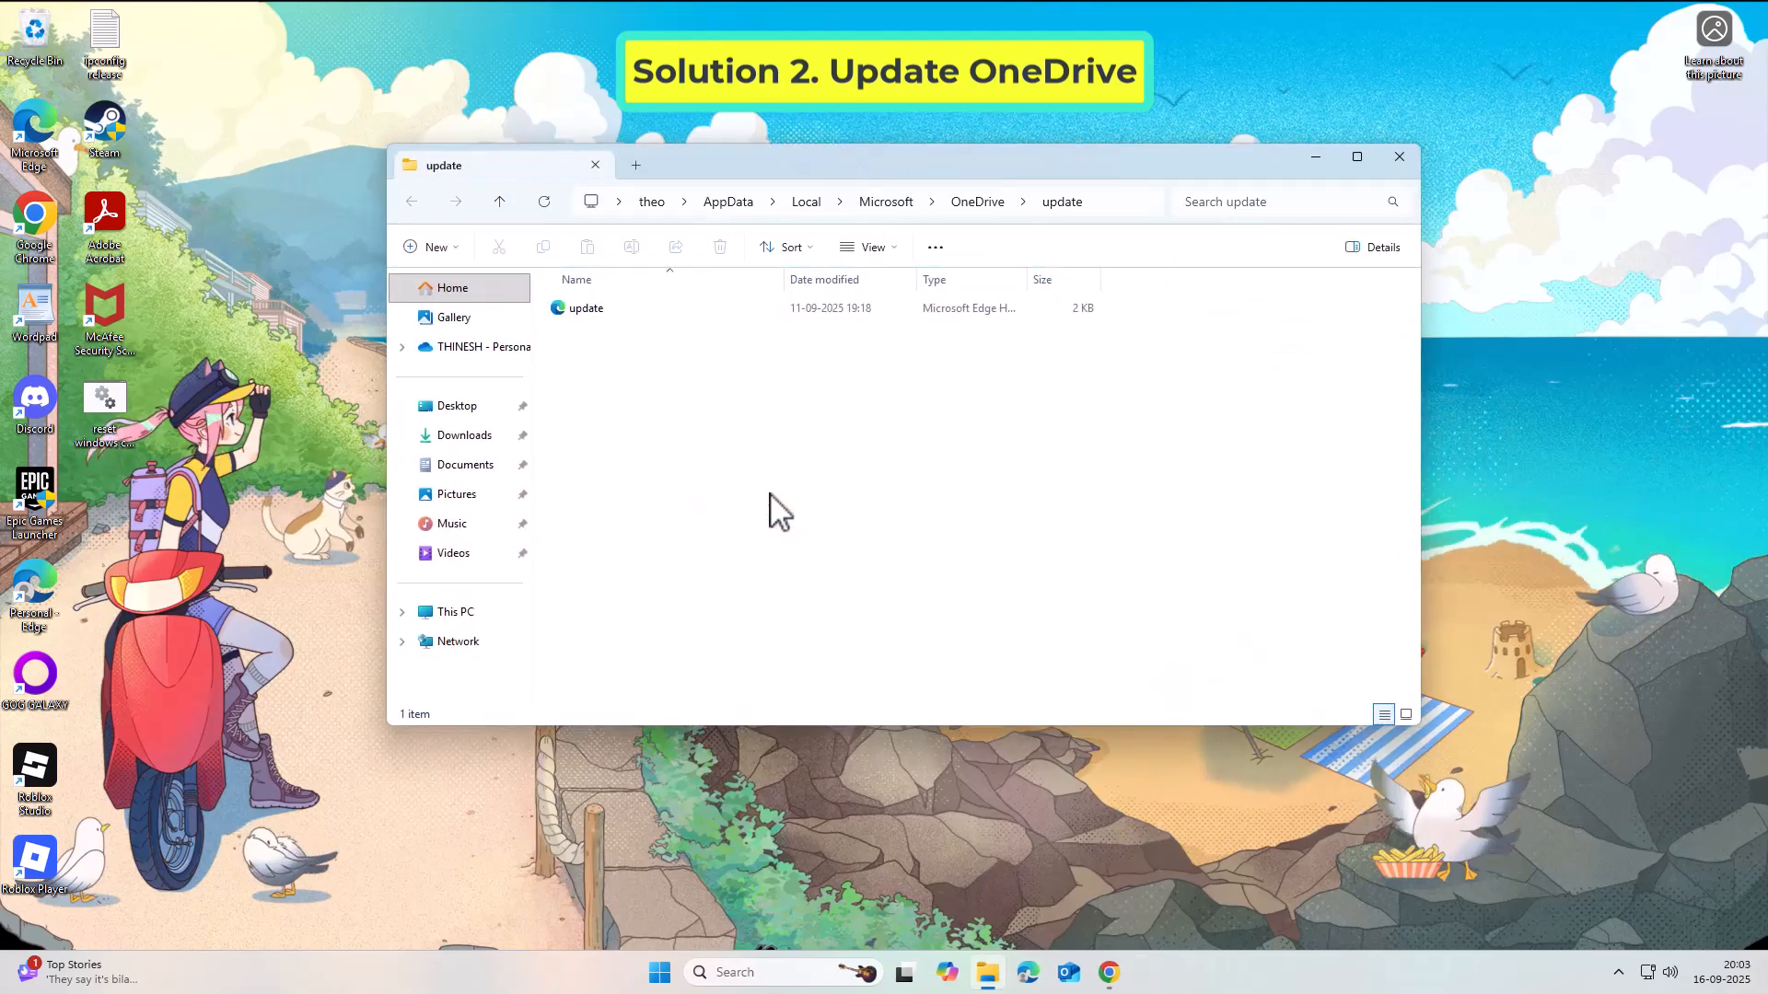
# - Try to open the update file, dismiss the app chooser, and reopen the file by way of the Microsoft, OneDrive and Update folders
pyautogui.click(727, 313)
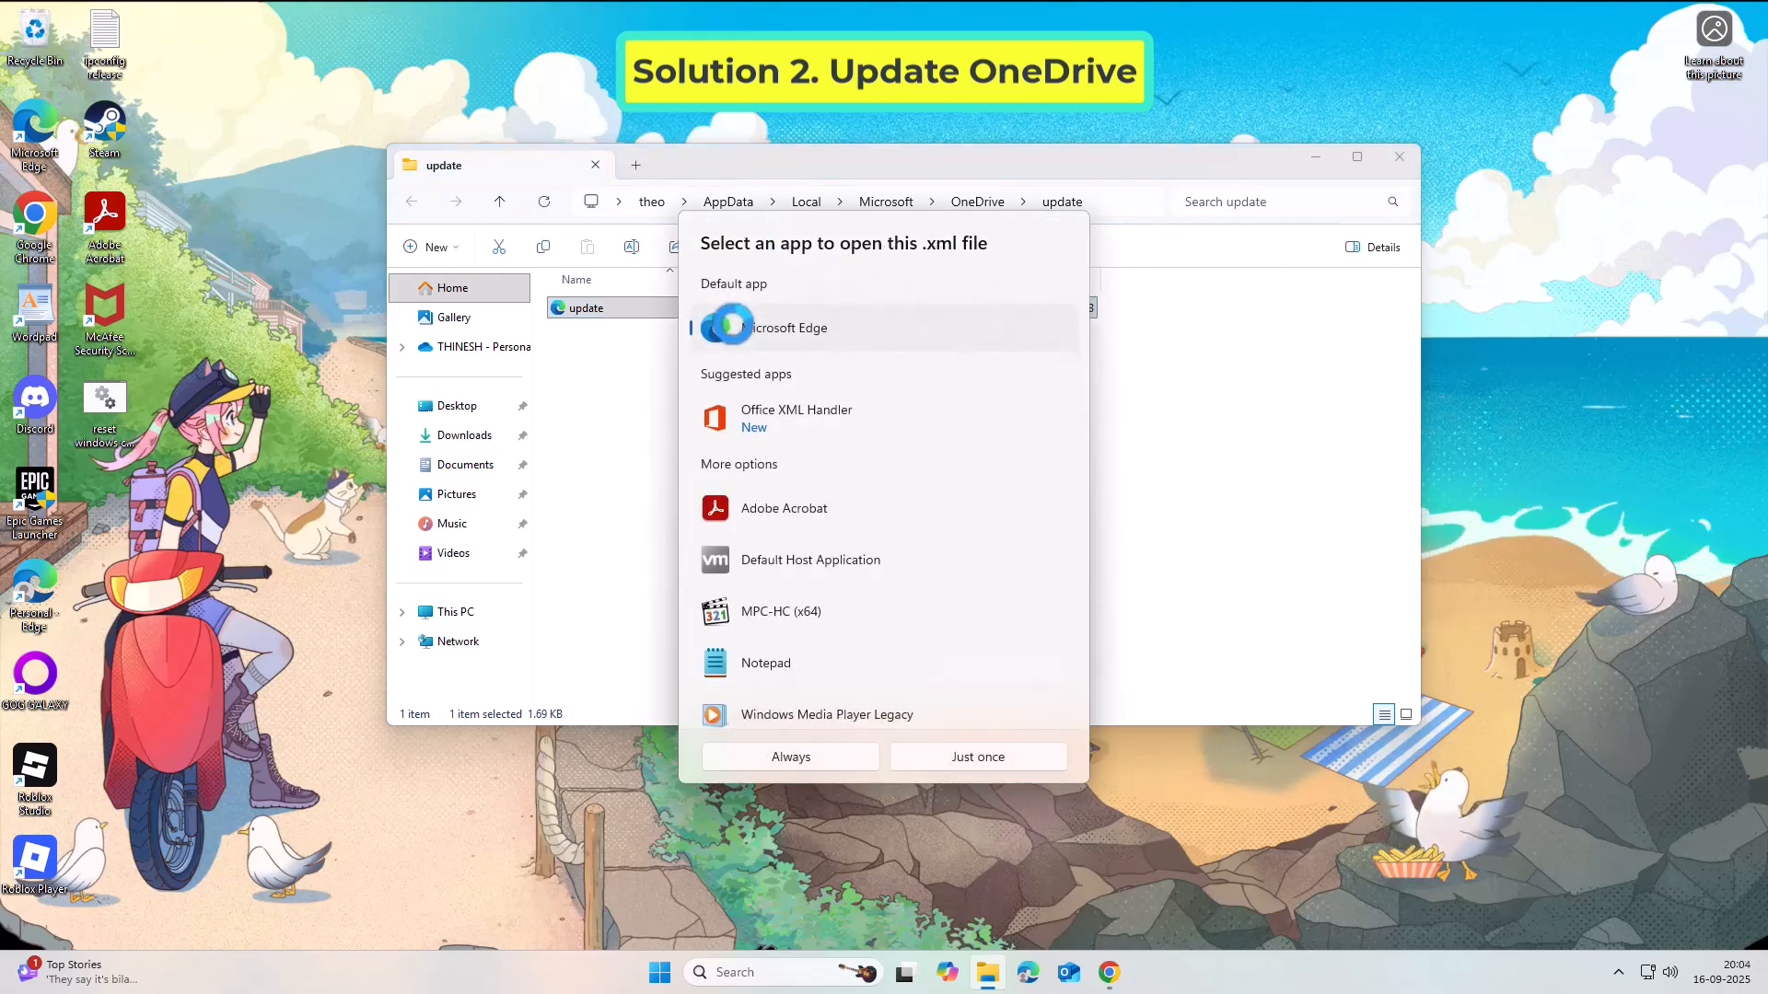
pyautogui.press('Escape')
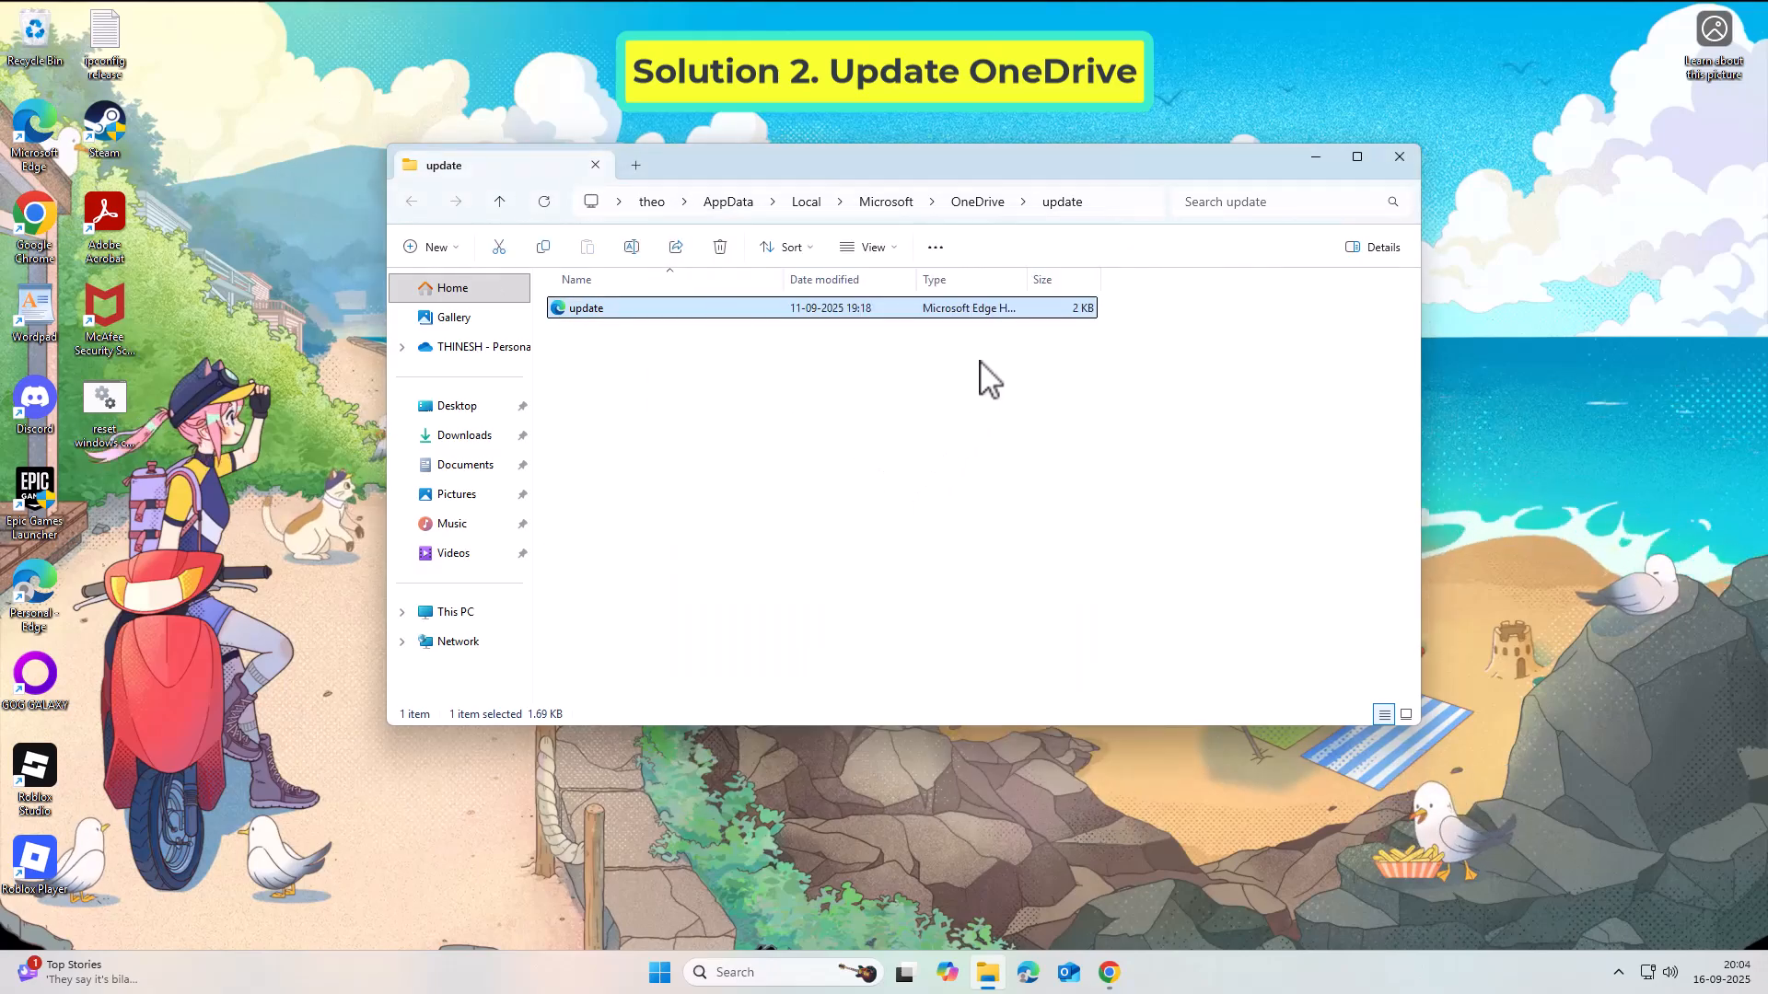
pyautogui.click(971, 204)
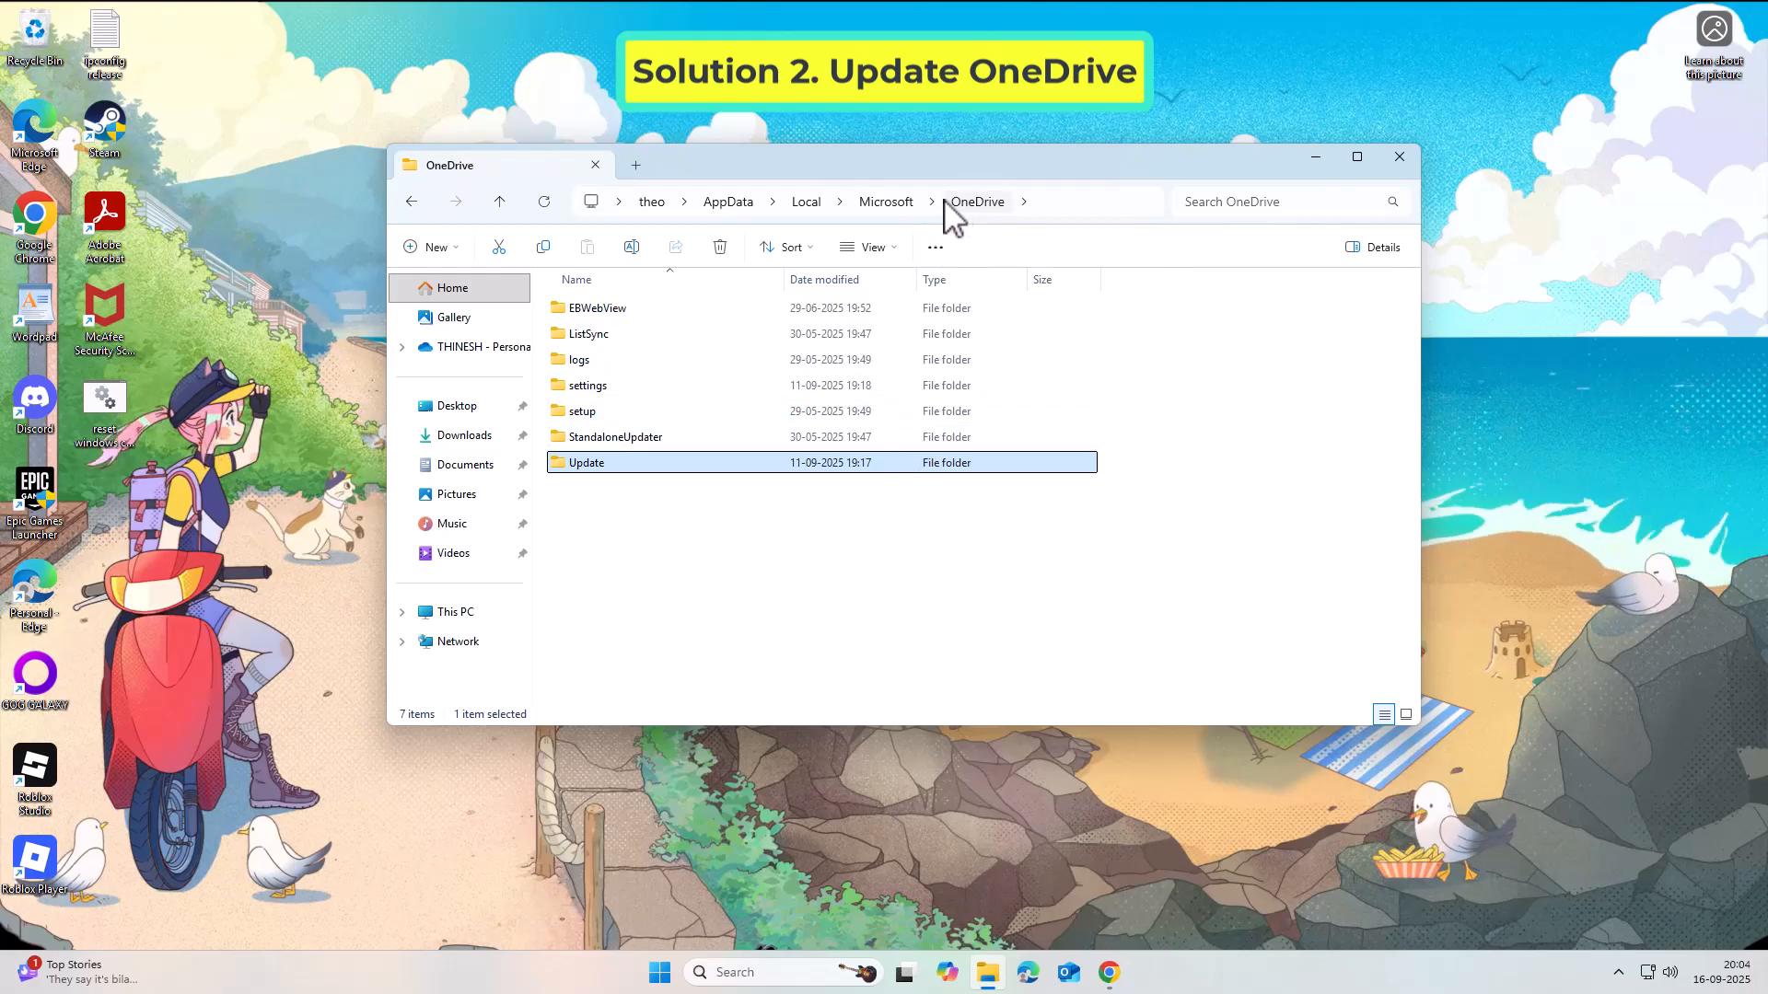
pyautogui.click(889, 200)
pyautogui.doubleClick(729, 697)
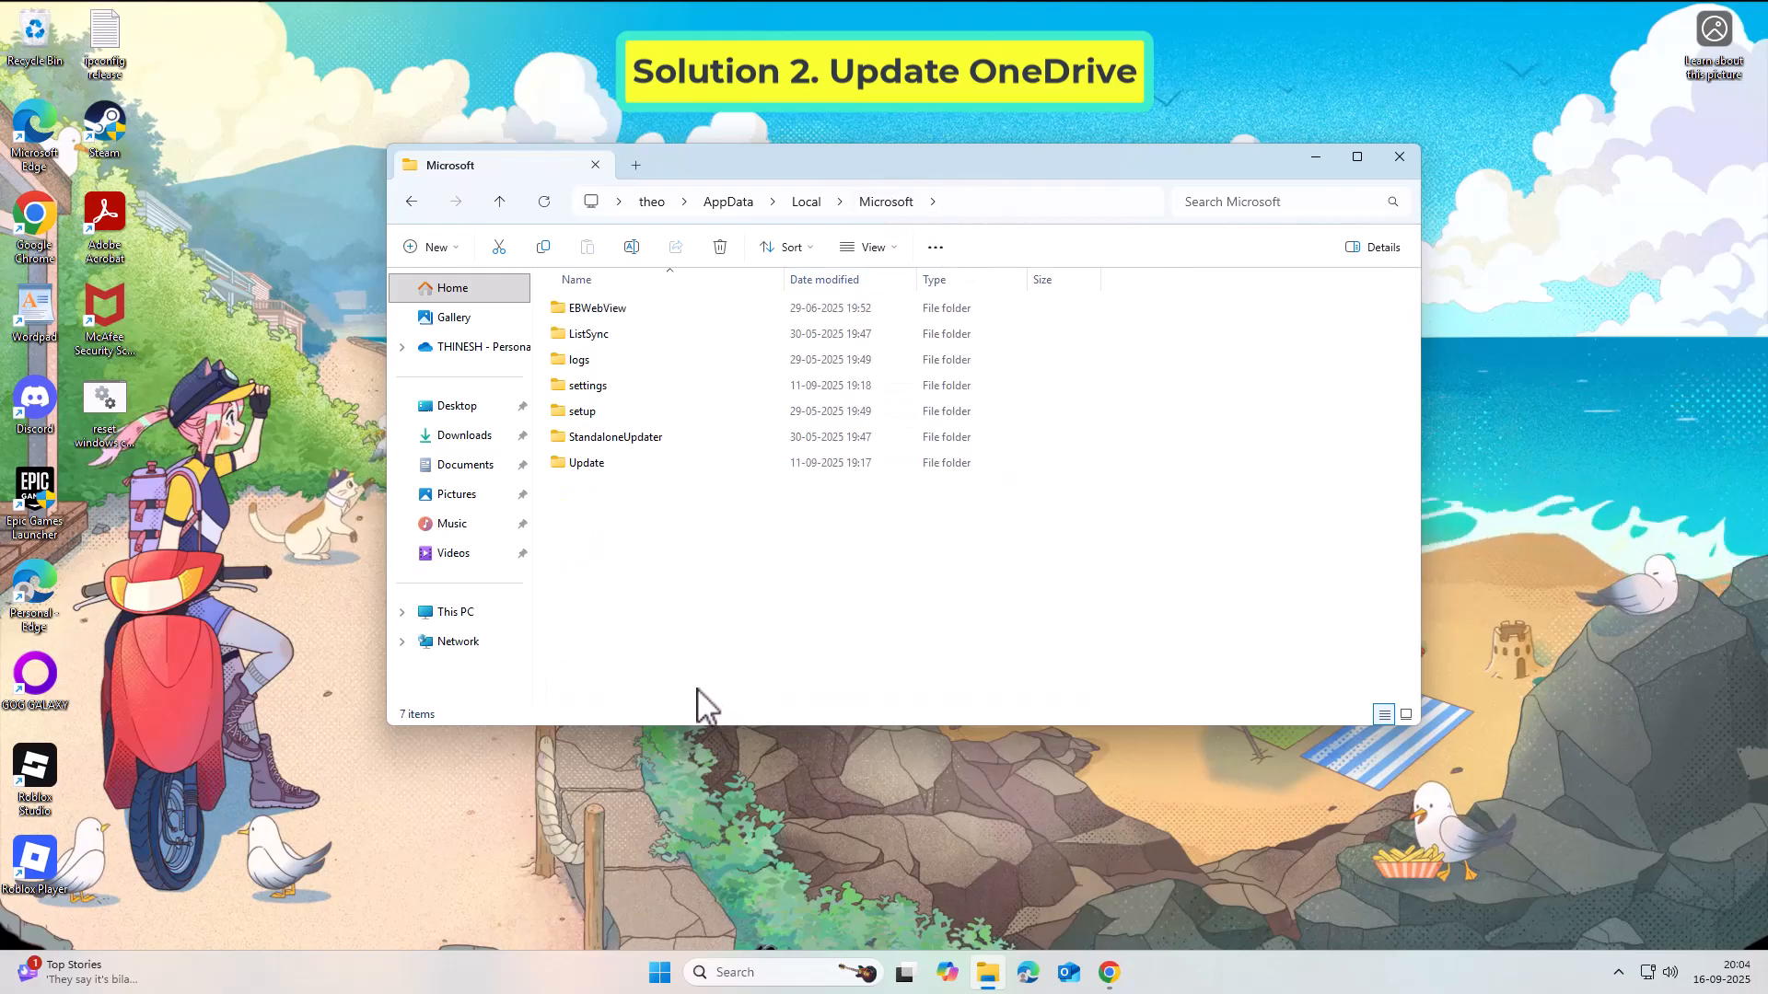
pyautogui.doubleClick(649, 464)
pyautogui.doubleClick(633, 313)
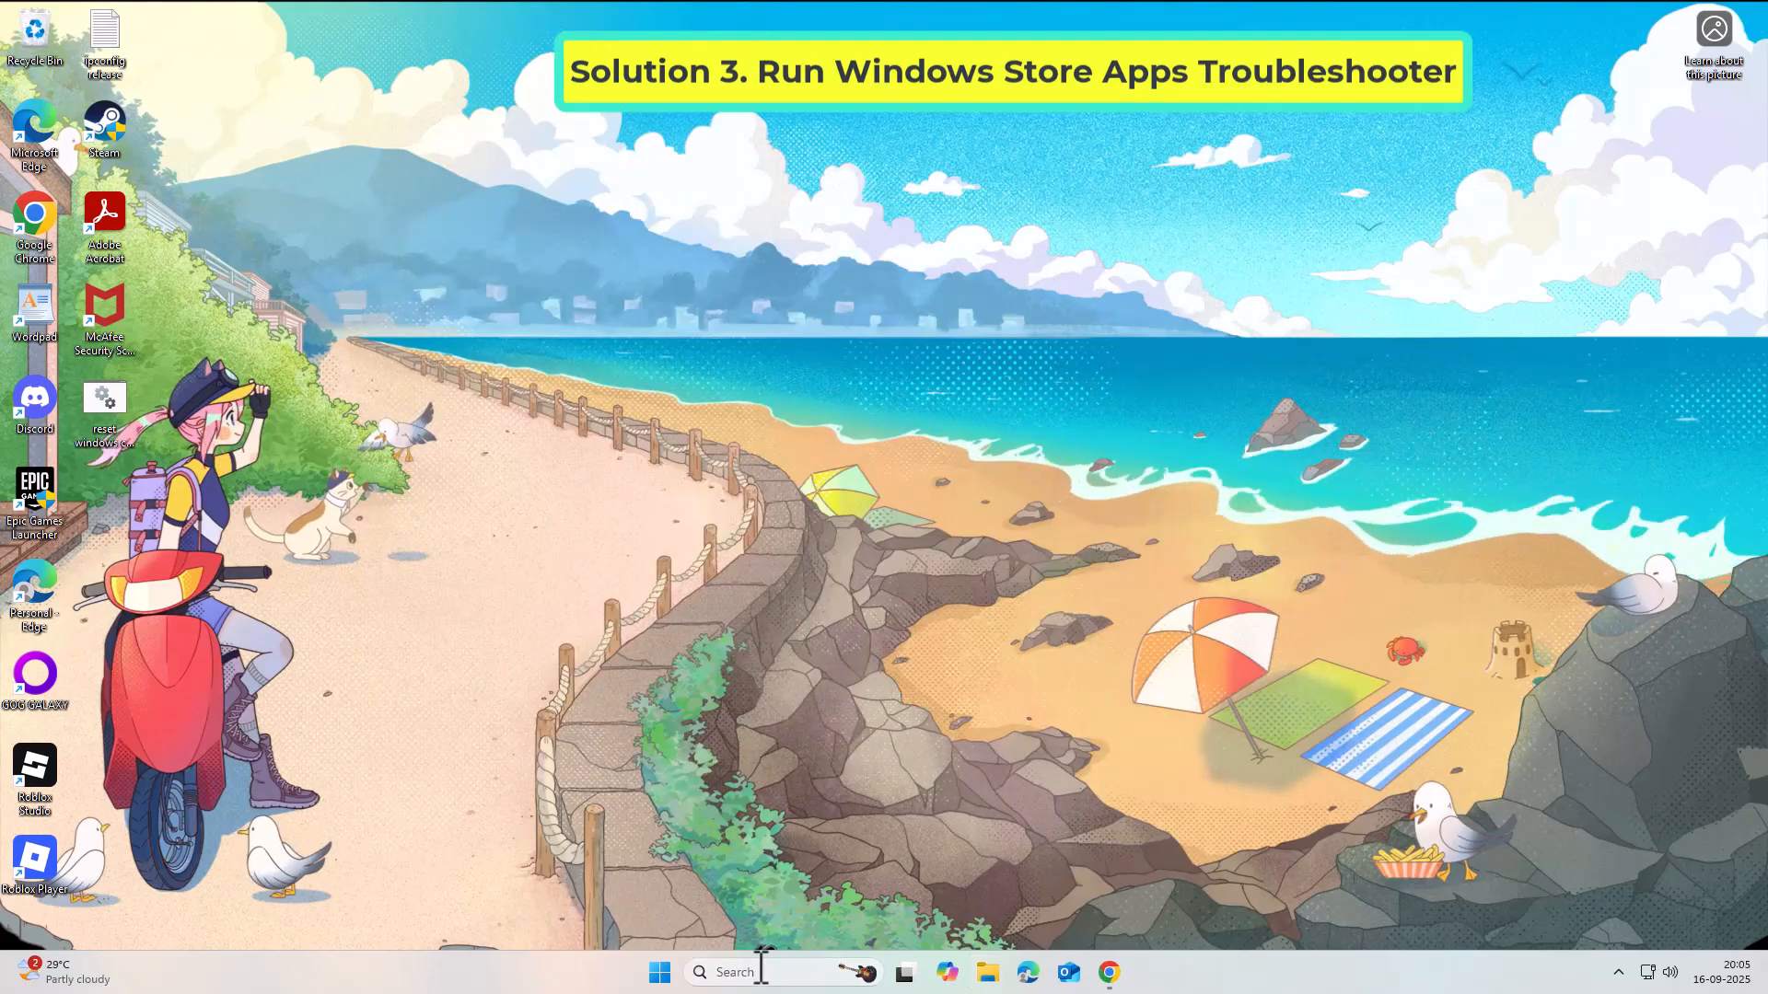
# - Search Windows for "fix store" and open Find and fix problems with Microsoft Store Apps
pyautogui.click(761, 971)
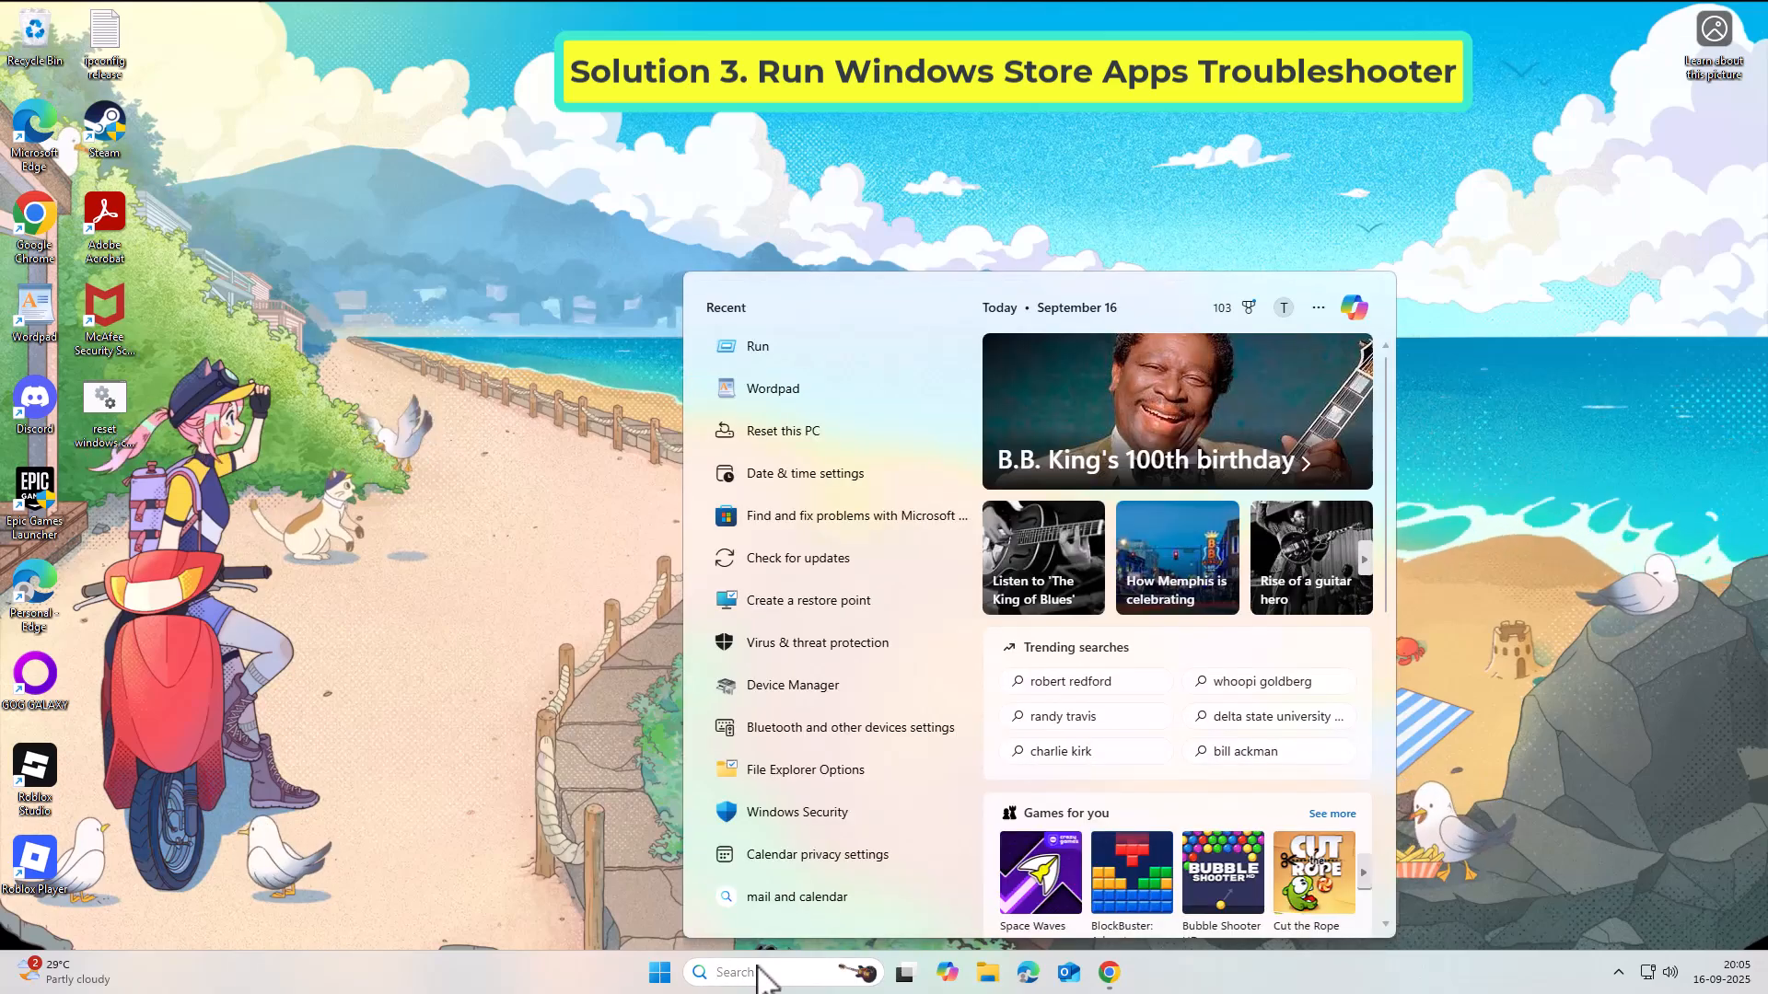
pyautogui.write('fix sto')
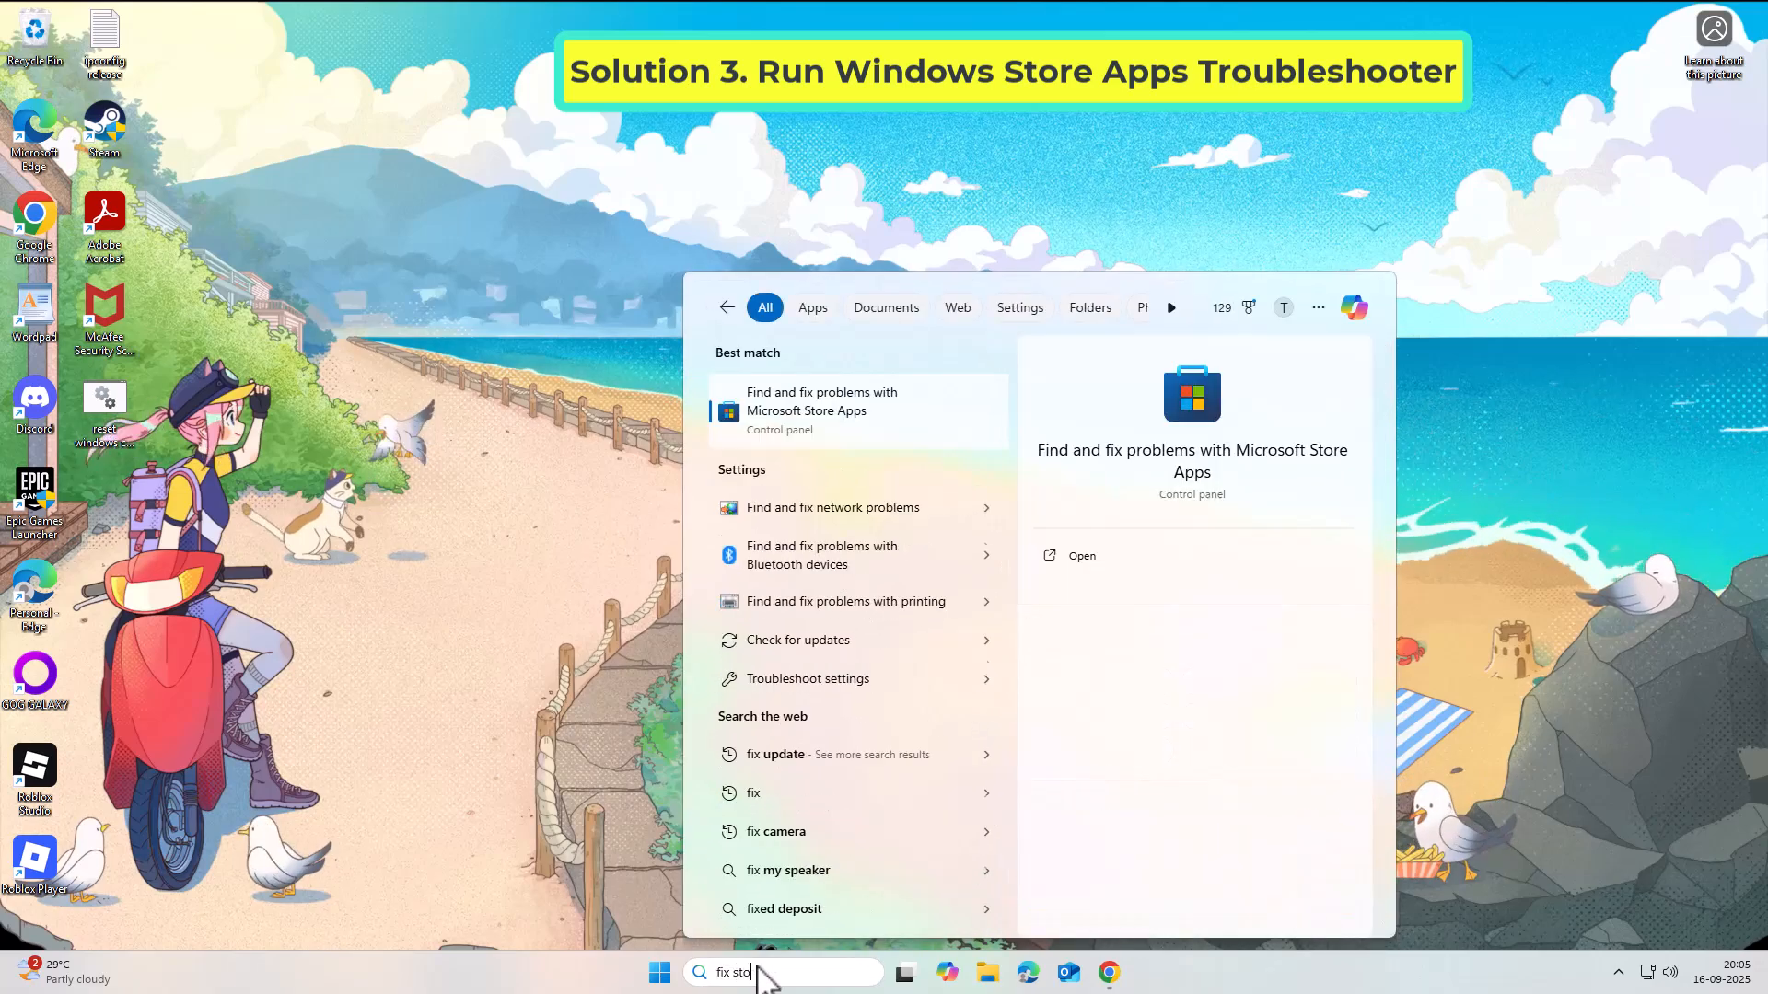
pyautogui.write('re')
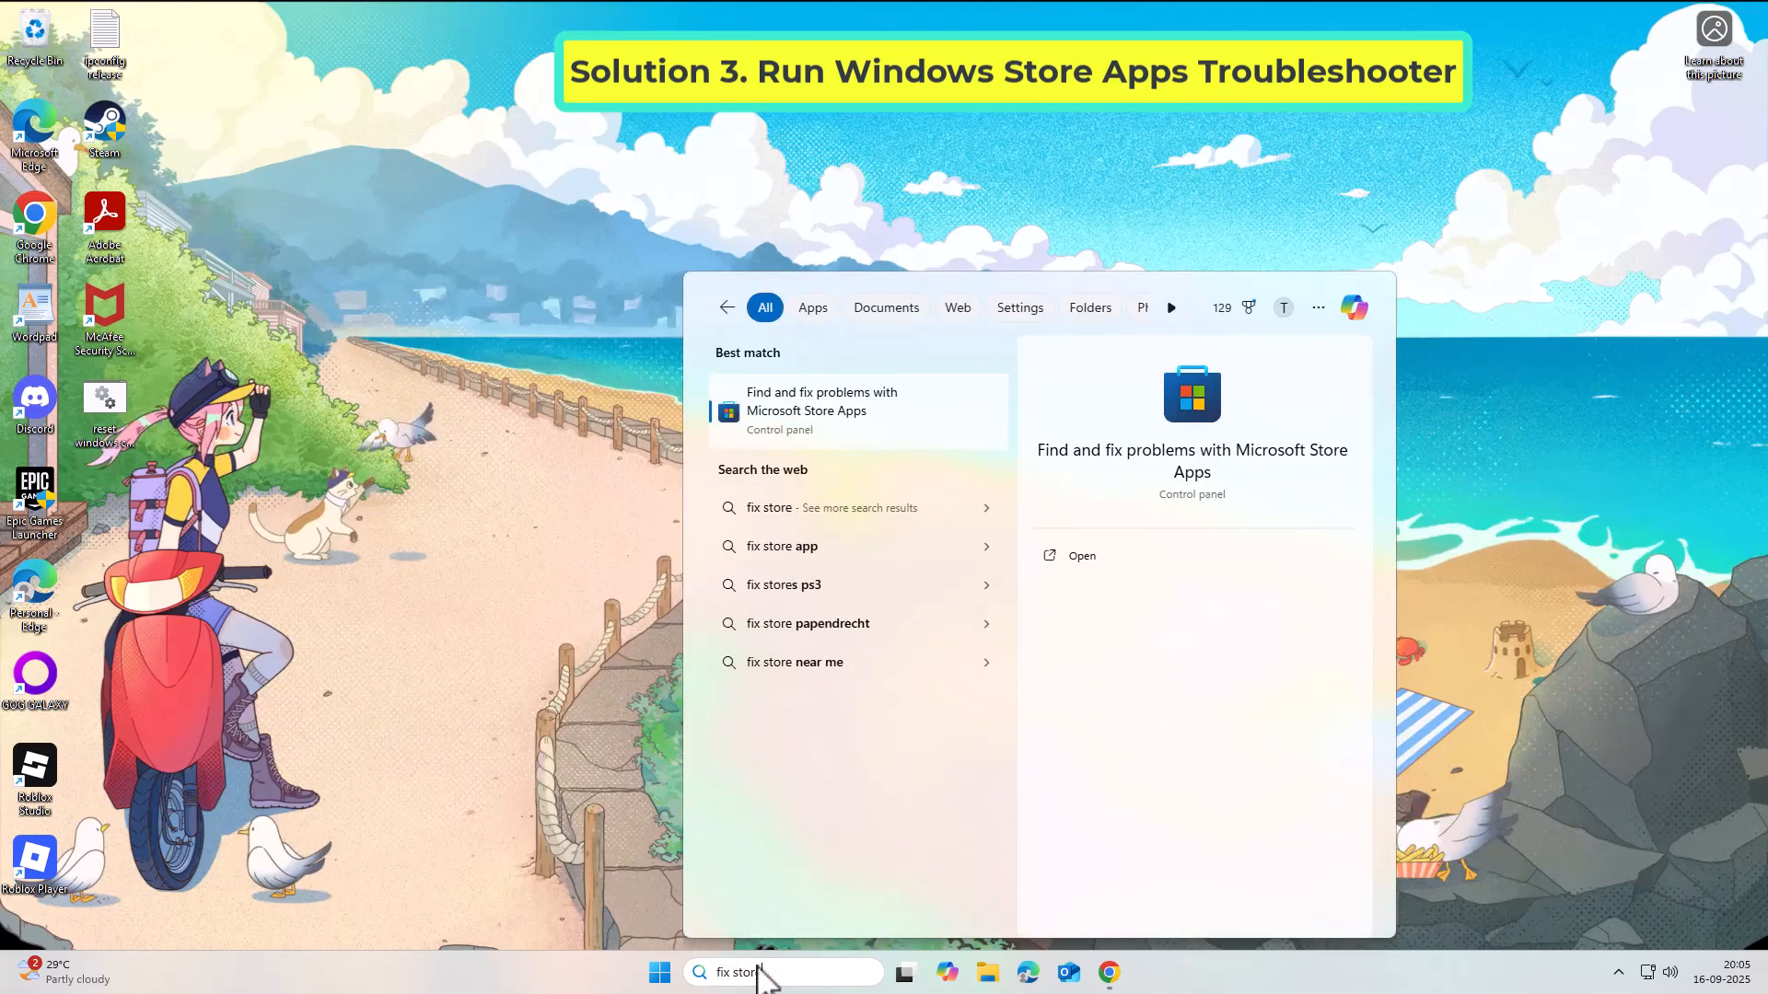
pyautogui.click(861, 400)
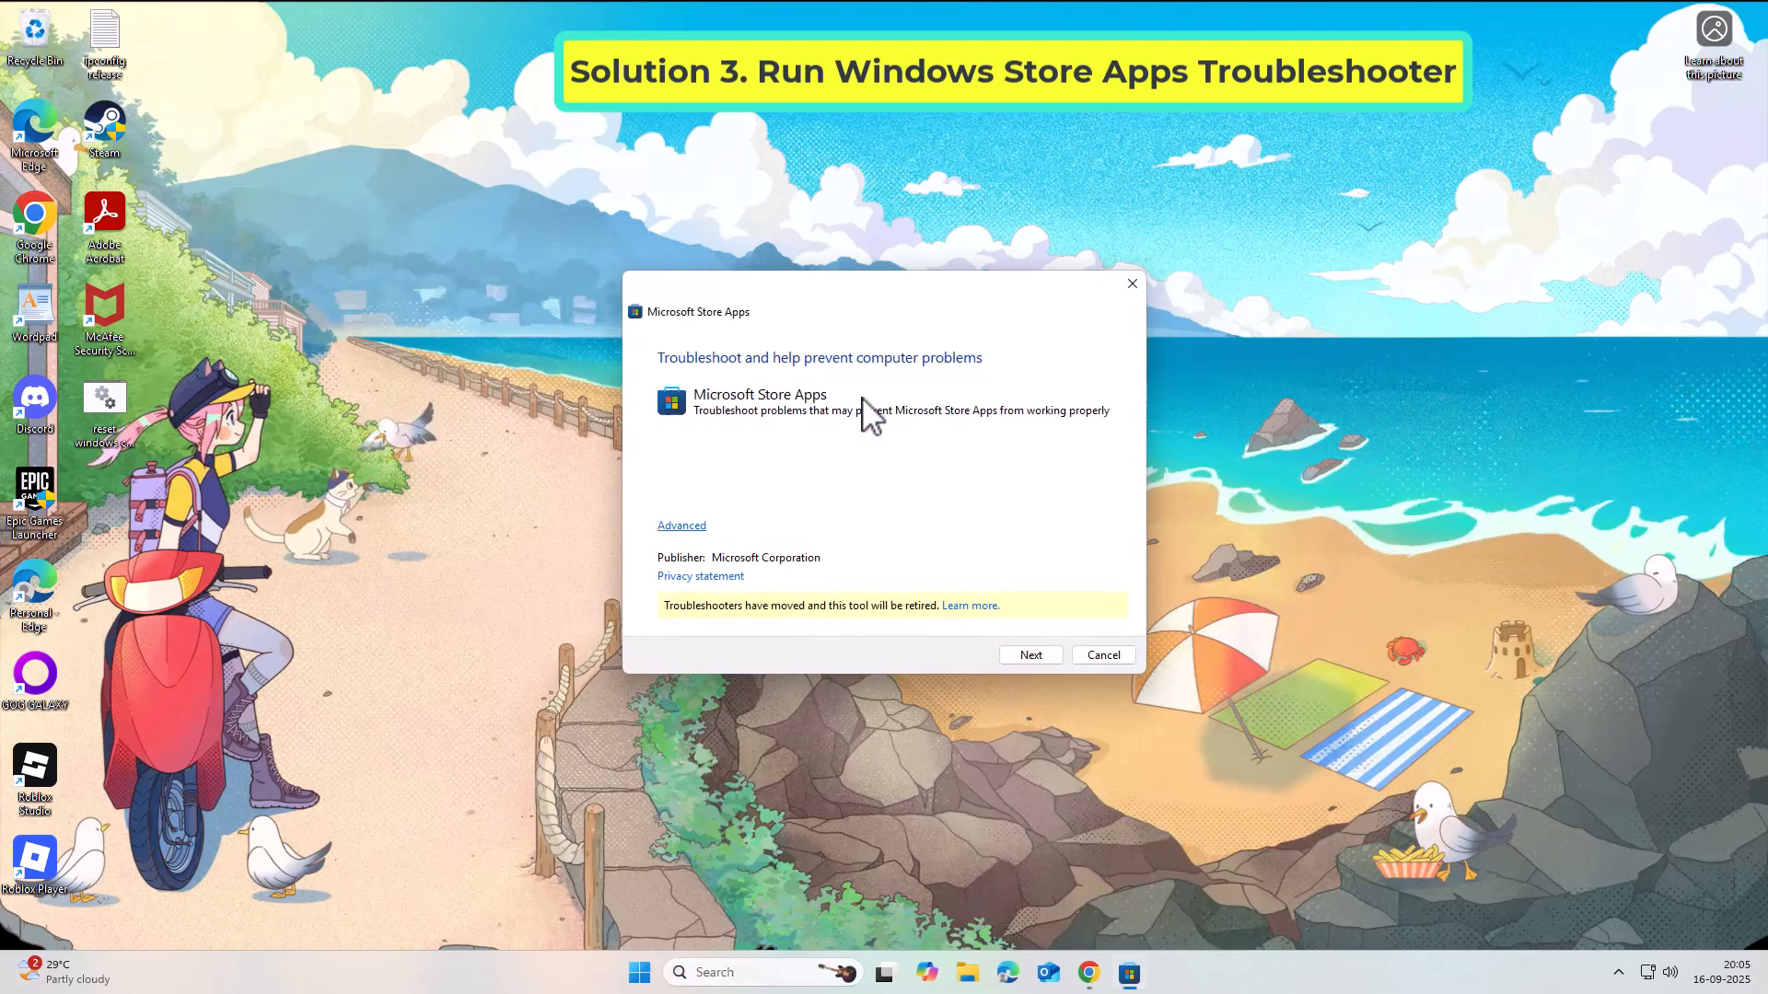
# - Run the Microsoft Store Apps troubleshooter with automatic repairs enabled and close it
pyautogui.click(678, 527)
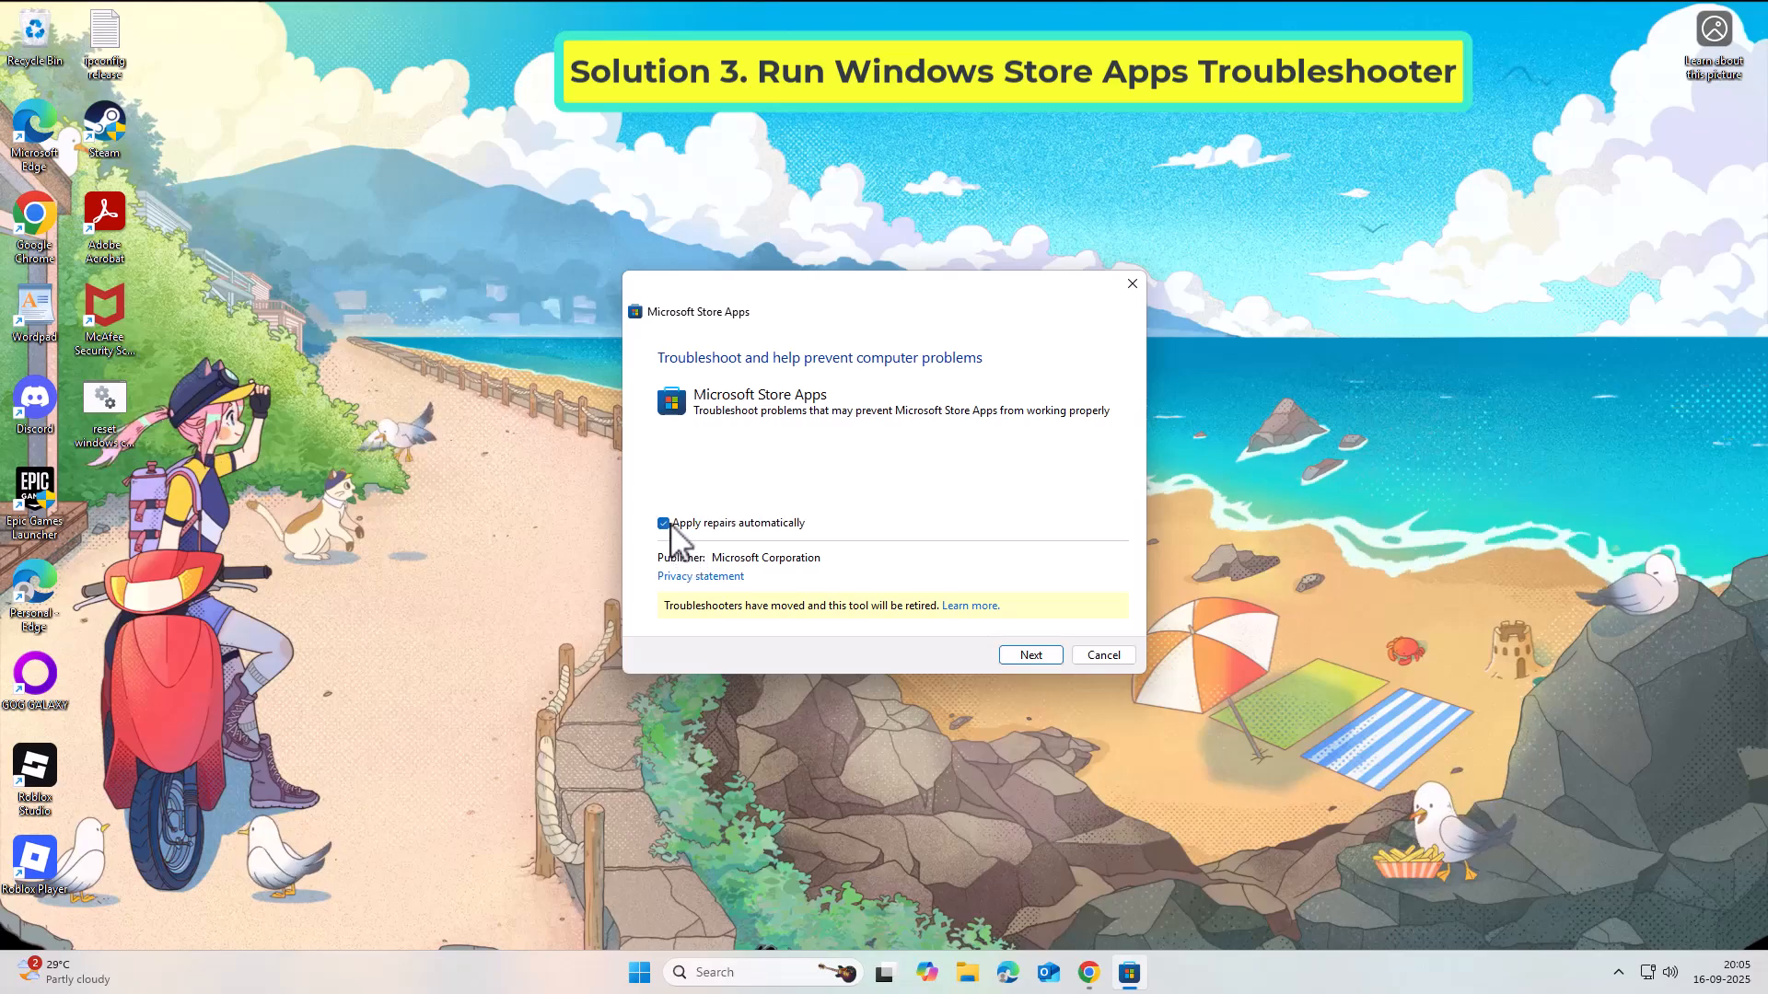
pyautogui.click(1041, 654)
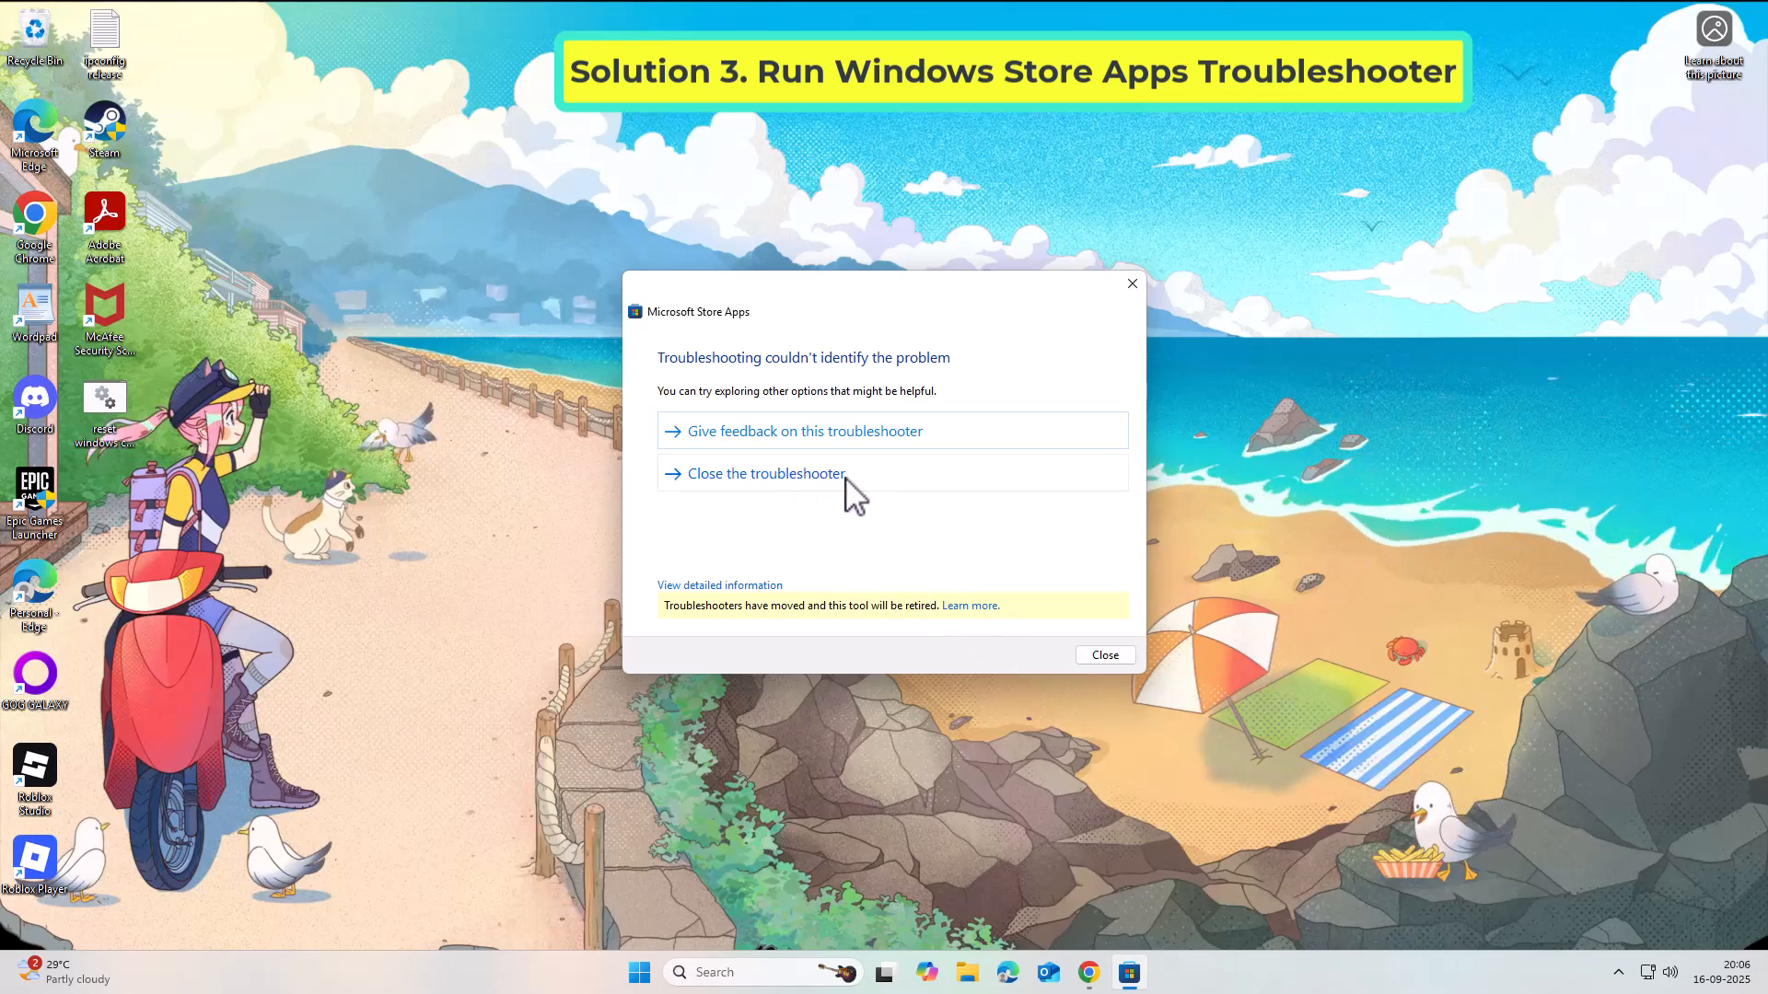
pyautogui.click(764, 474)
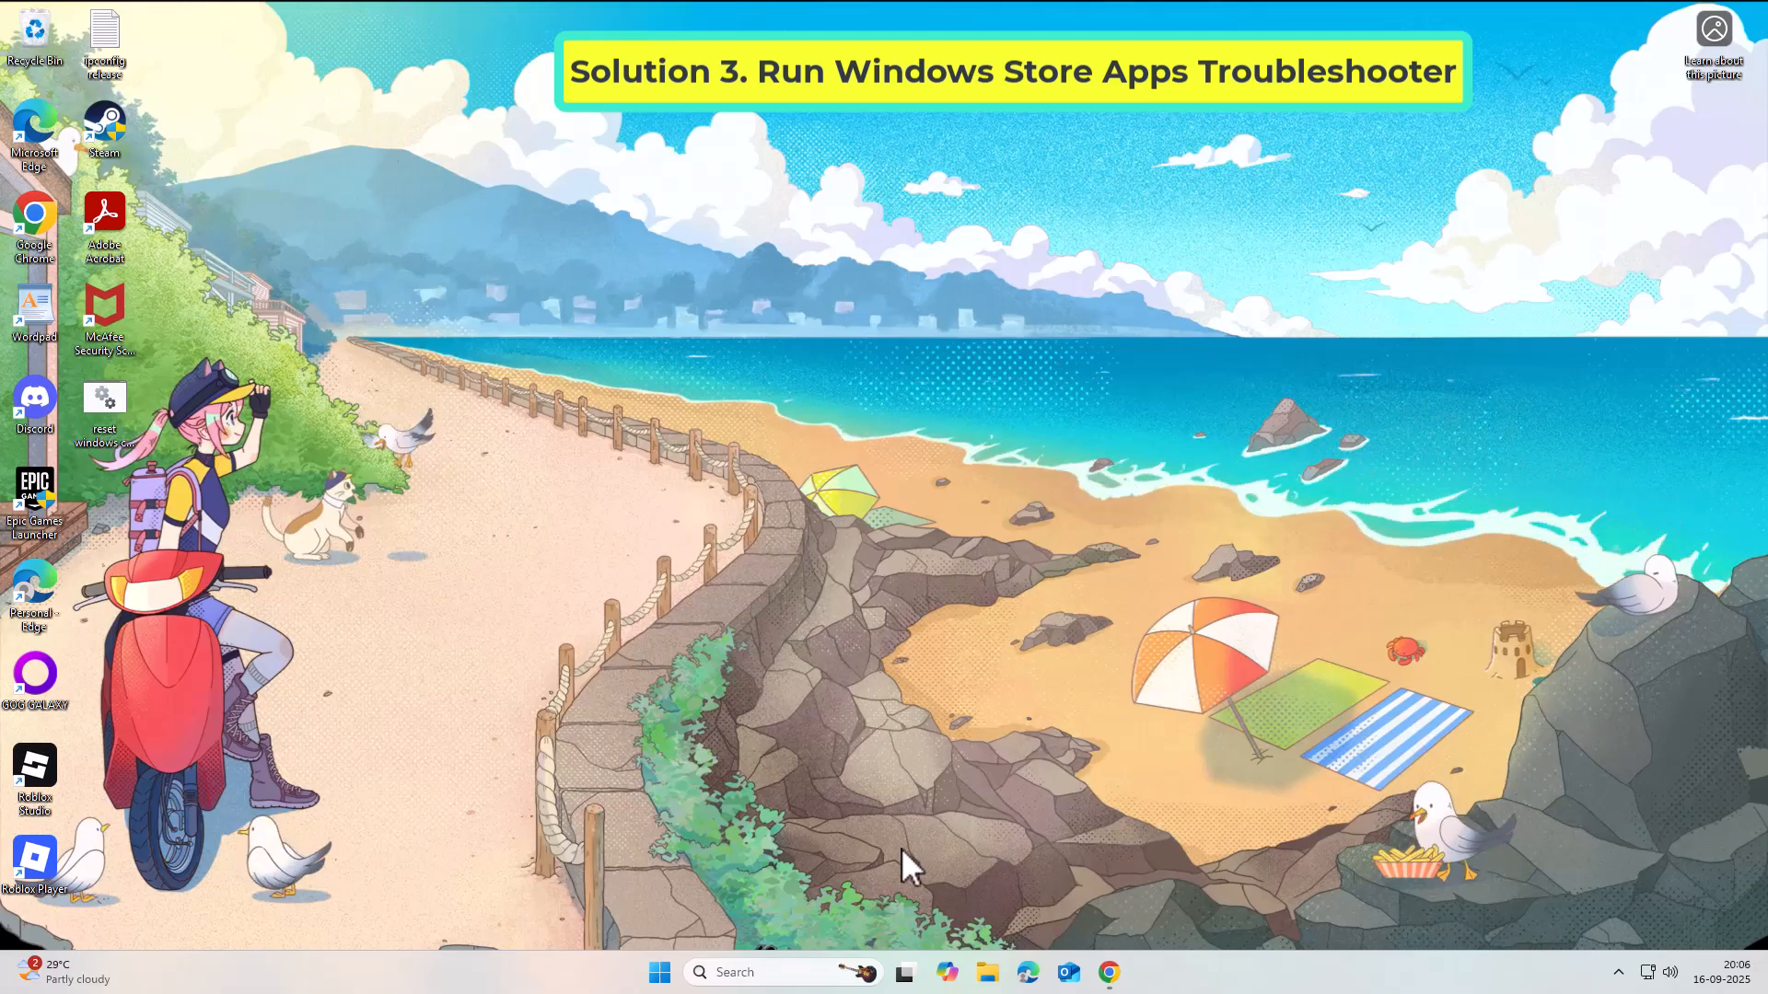
# - Try to reset OneDrive by executing %localappdata%\Microsoft\OneDrive\onedrive.exe /reset from the Run dialog
pyautogui.click(779, 972)
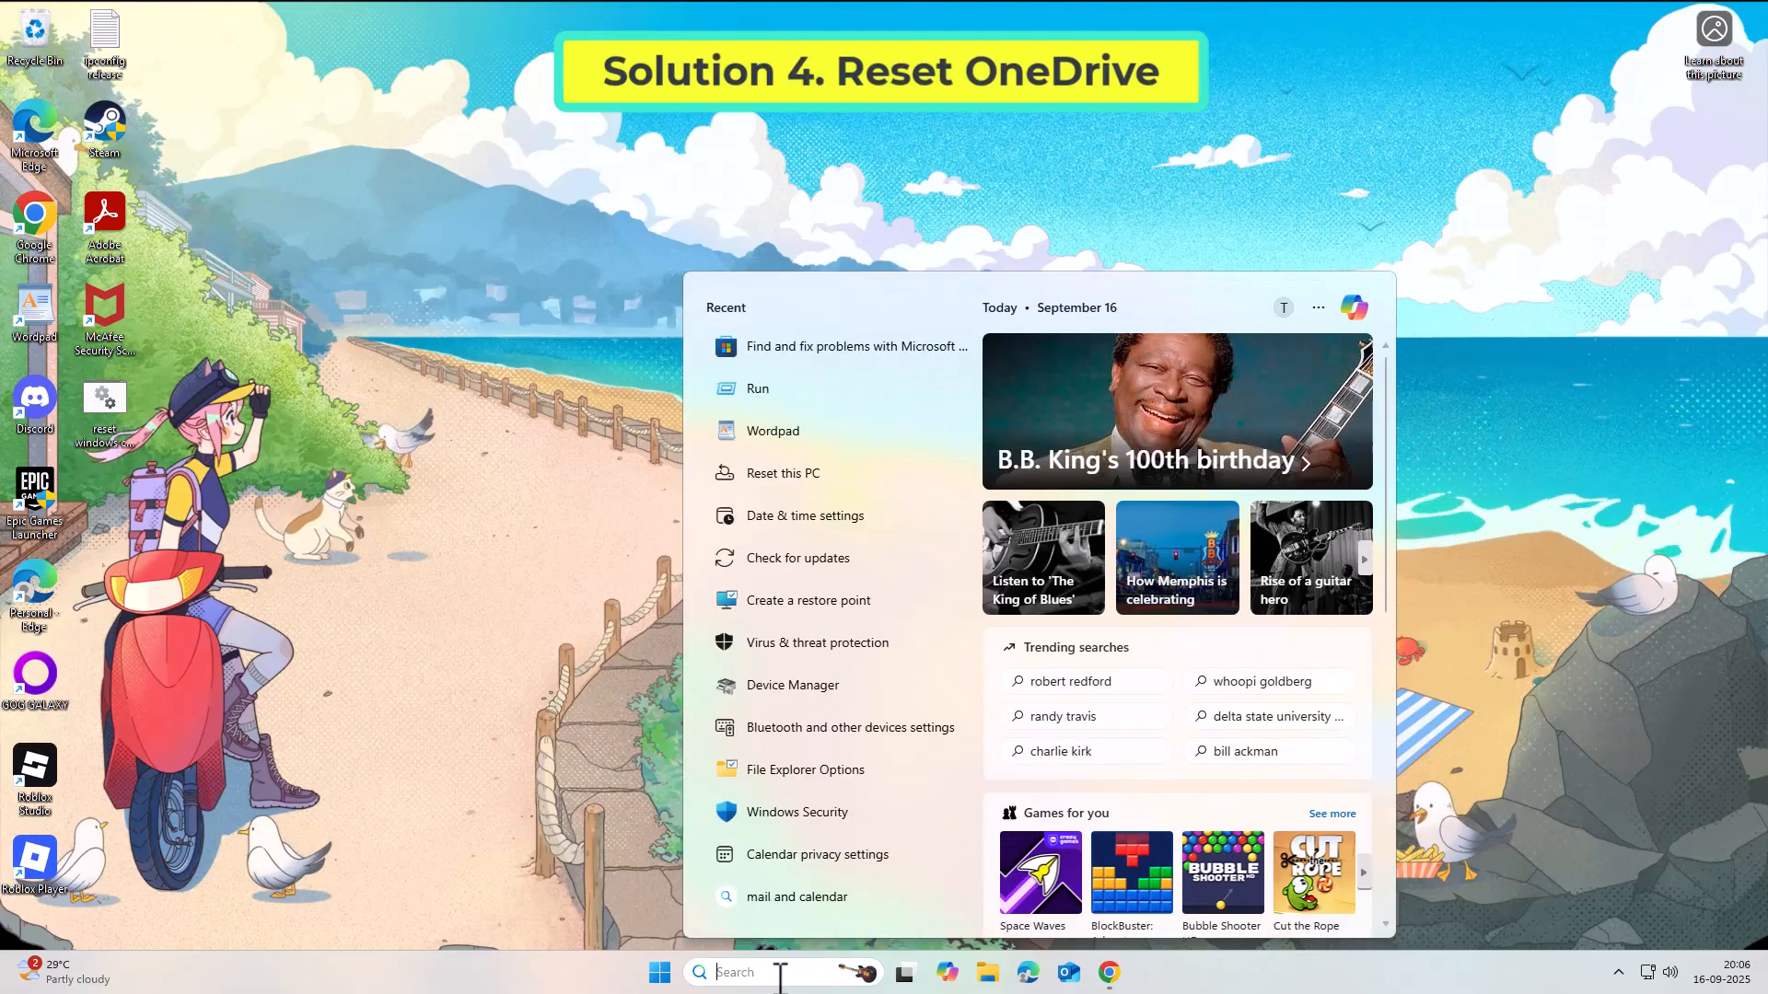
pyautogui.write('run')
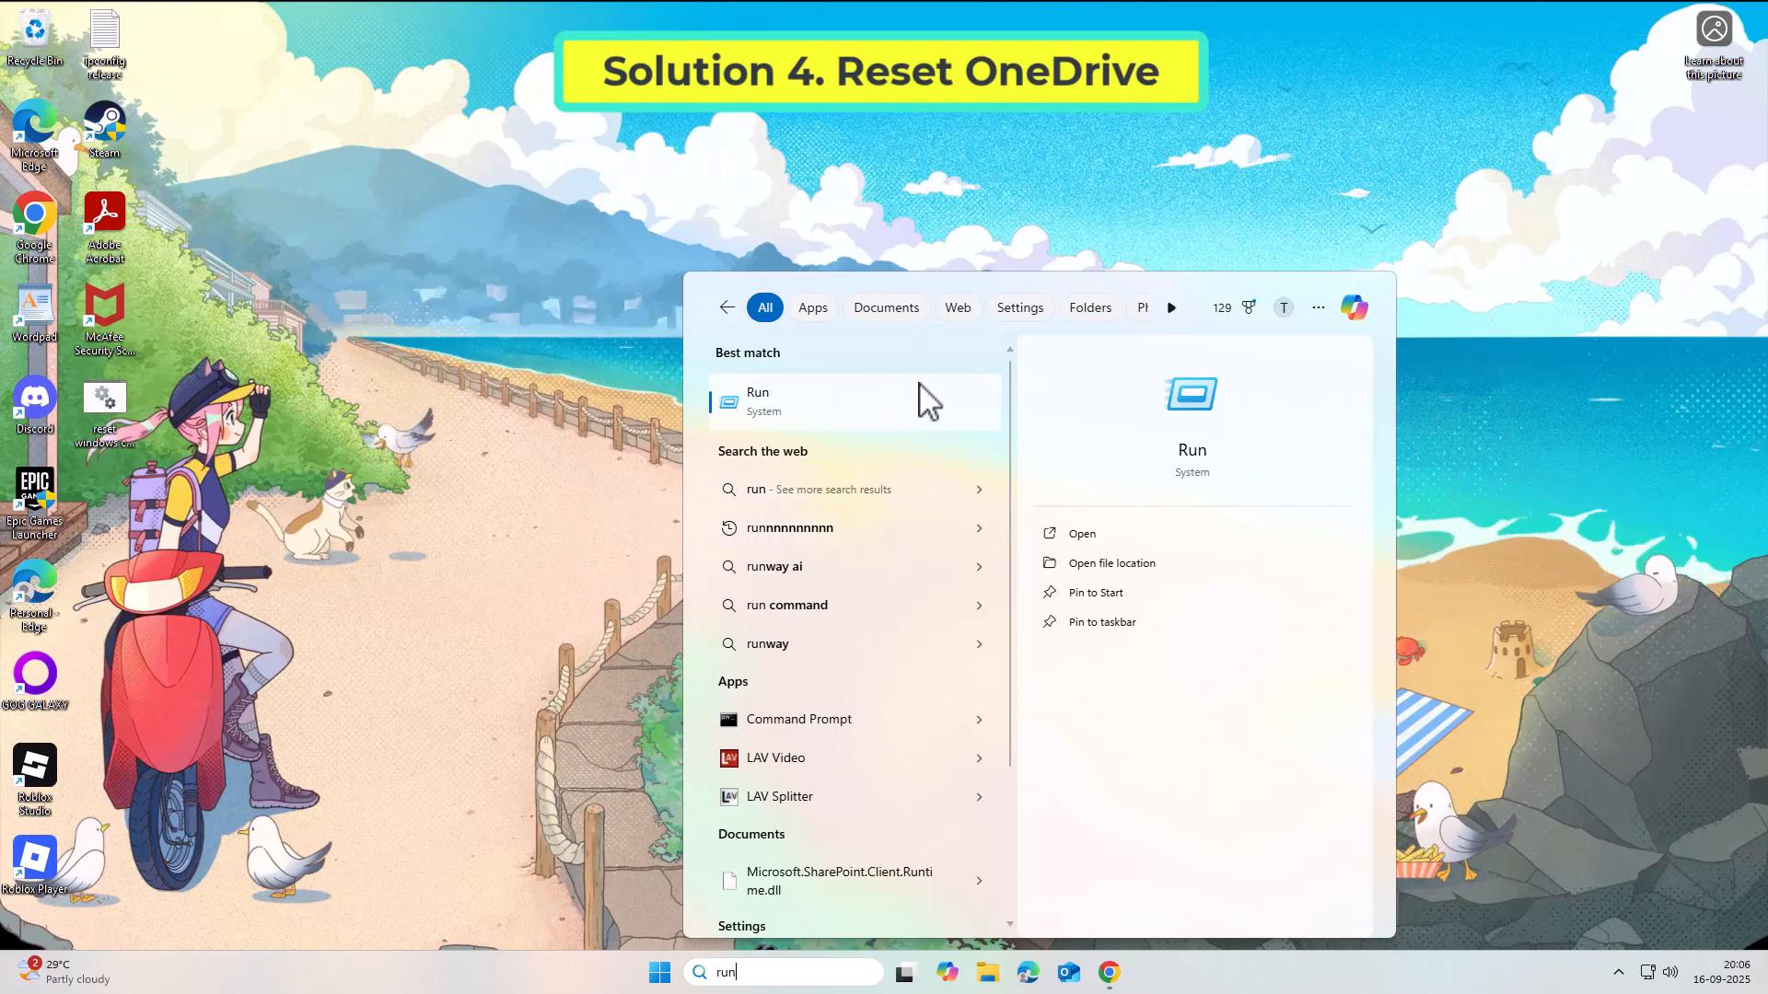
pyautogui.click(810, 400)
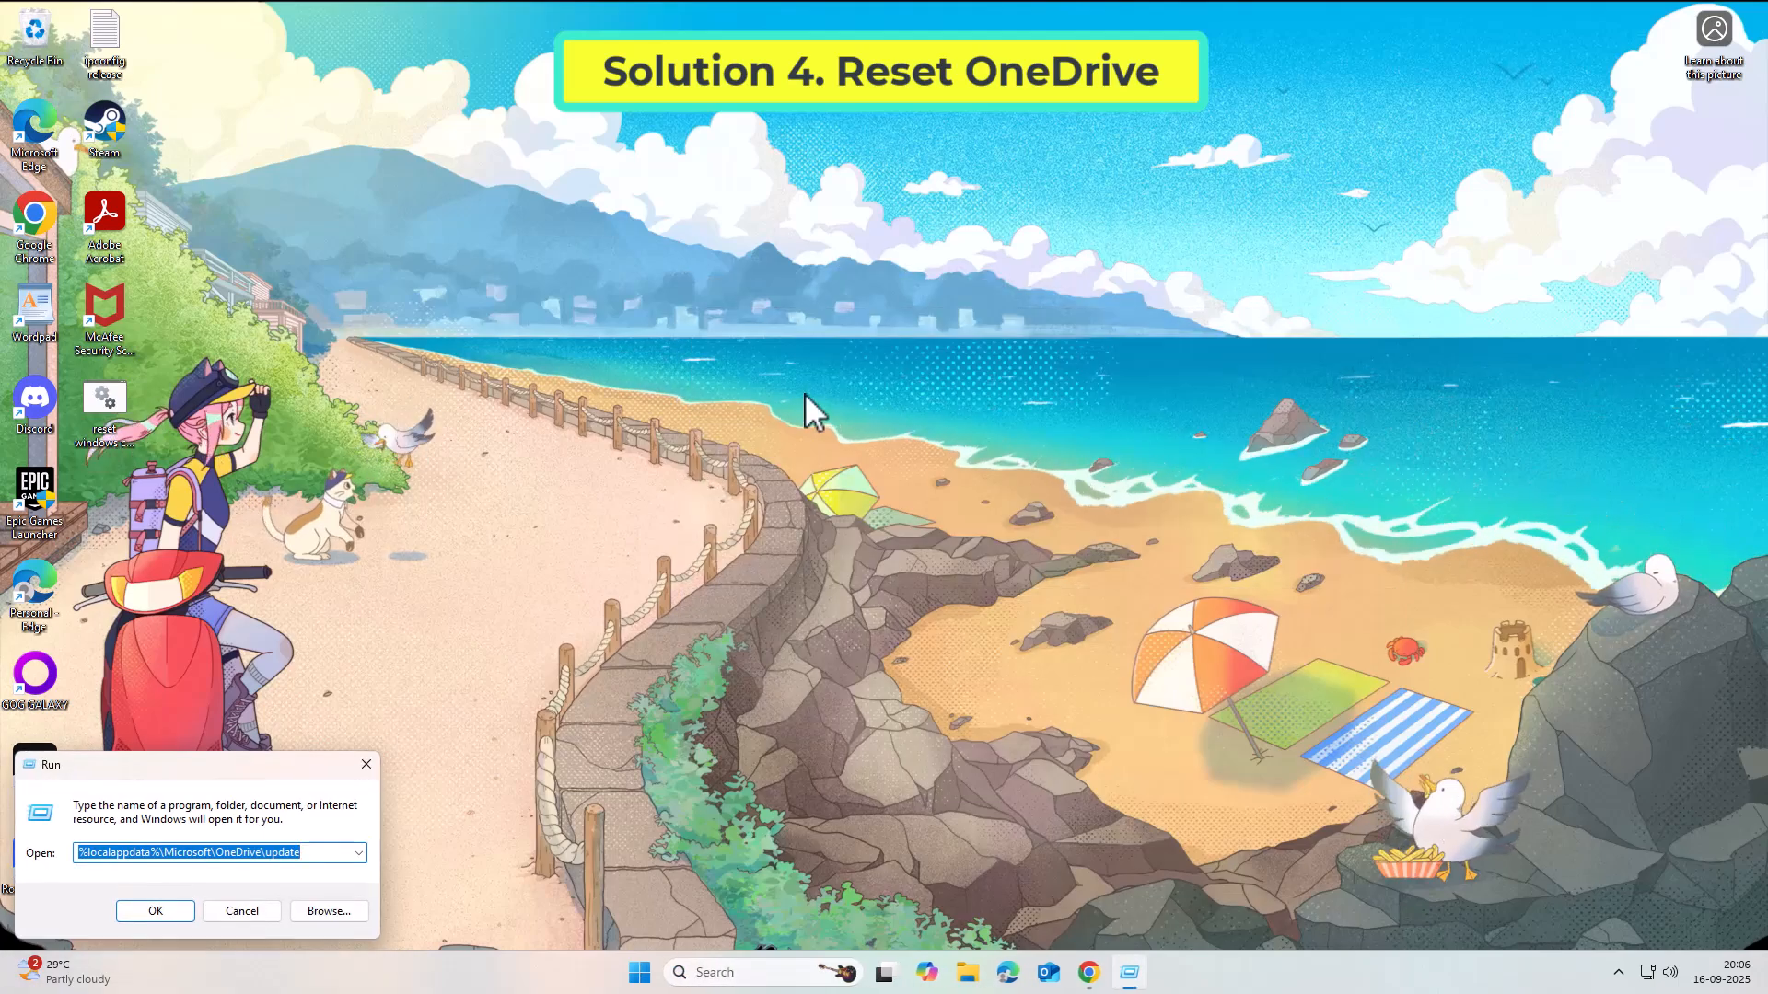
pyautogui.moveTo(285, 770); pyautogui.dragTo(991, 295)
pyautogui.rightClick(948, 387)
pyautogui.click(986, 450)
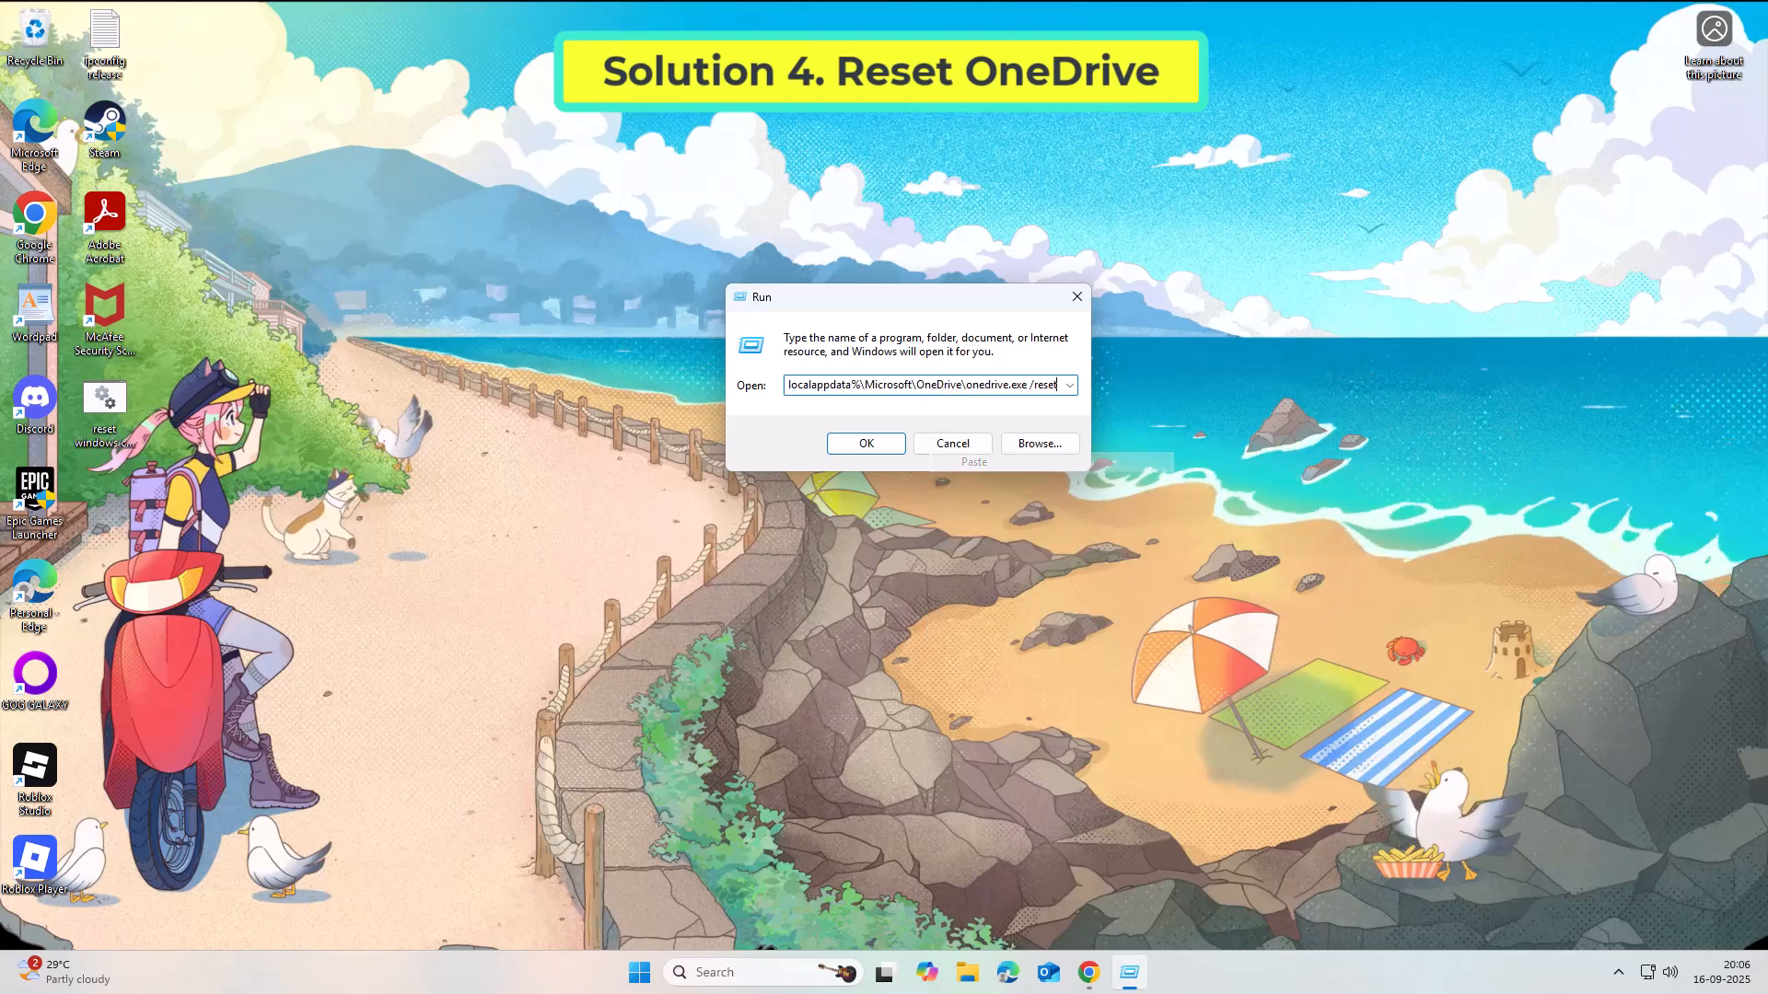
pyautogui.press('Return')
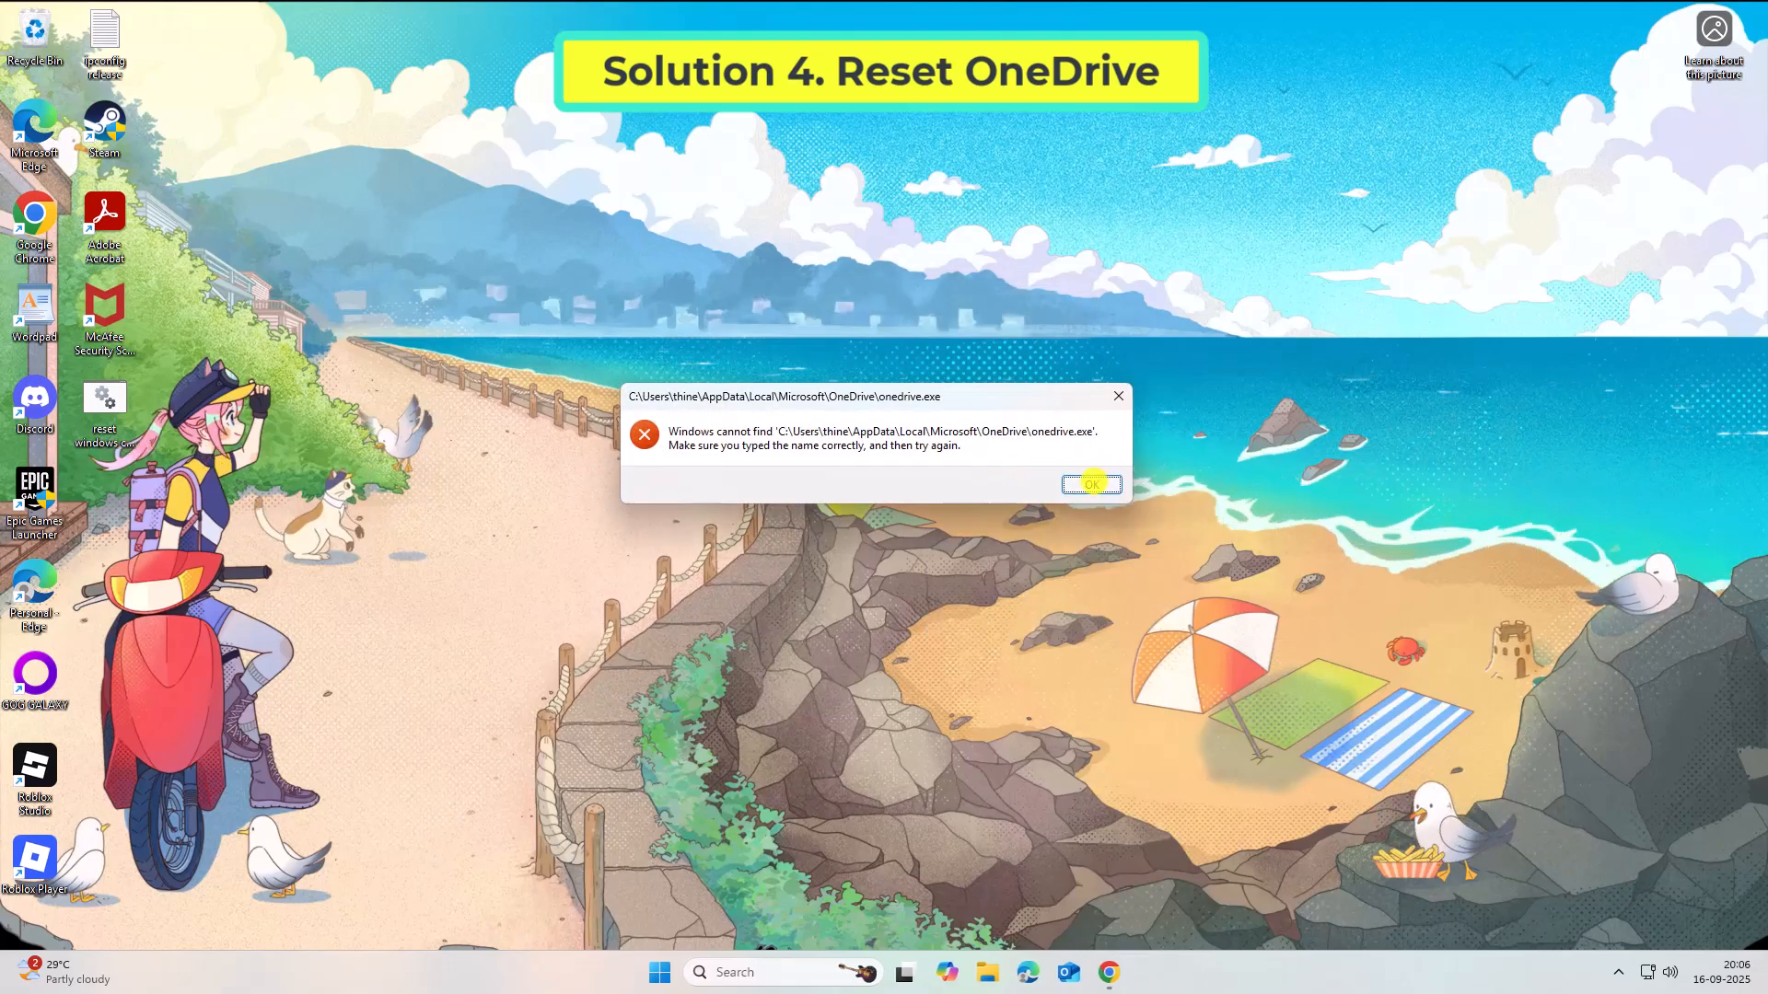
pyautogui.click(1091, 484)
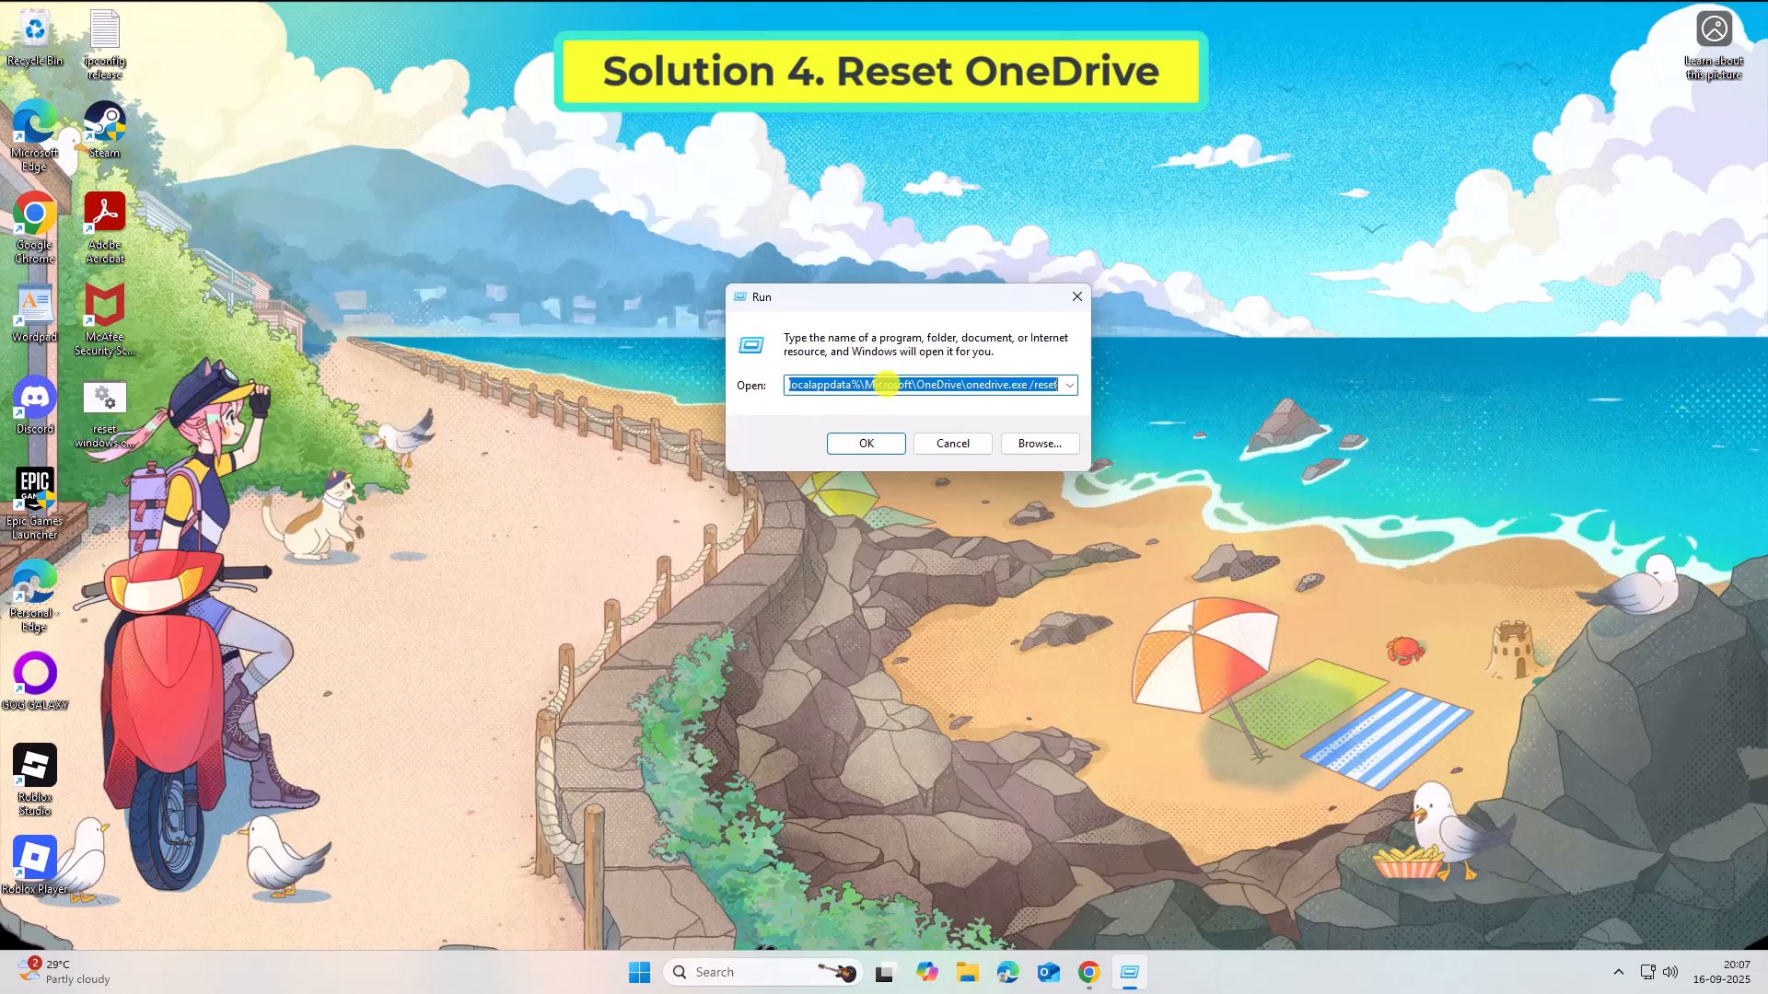
# - Reset OneDrive by running C:\Program Files\Microsoft OneDrive\onedrive.exe /reset, and close the OneDrive folder window
pyautogui.rightClick(893, 387)
pyautogui.click(934, 466)
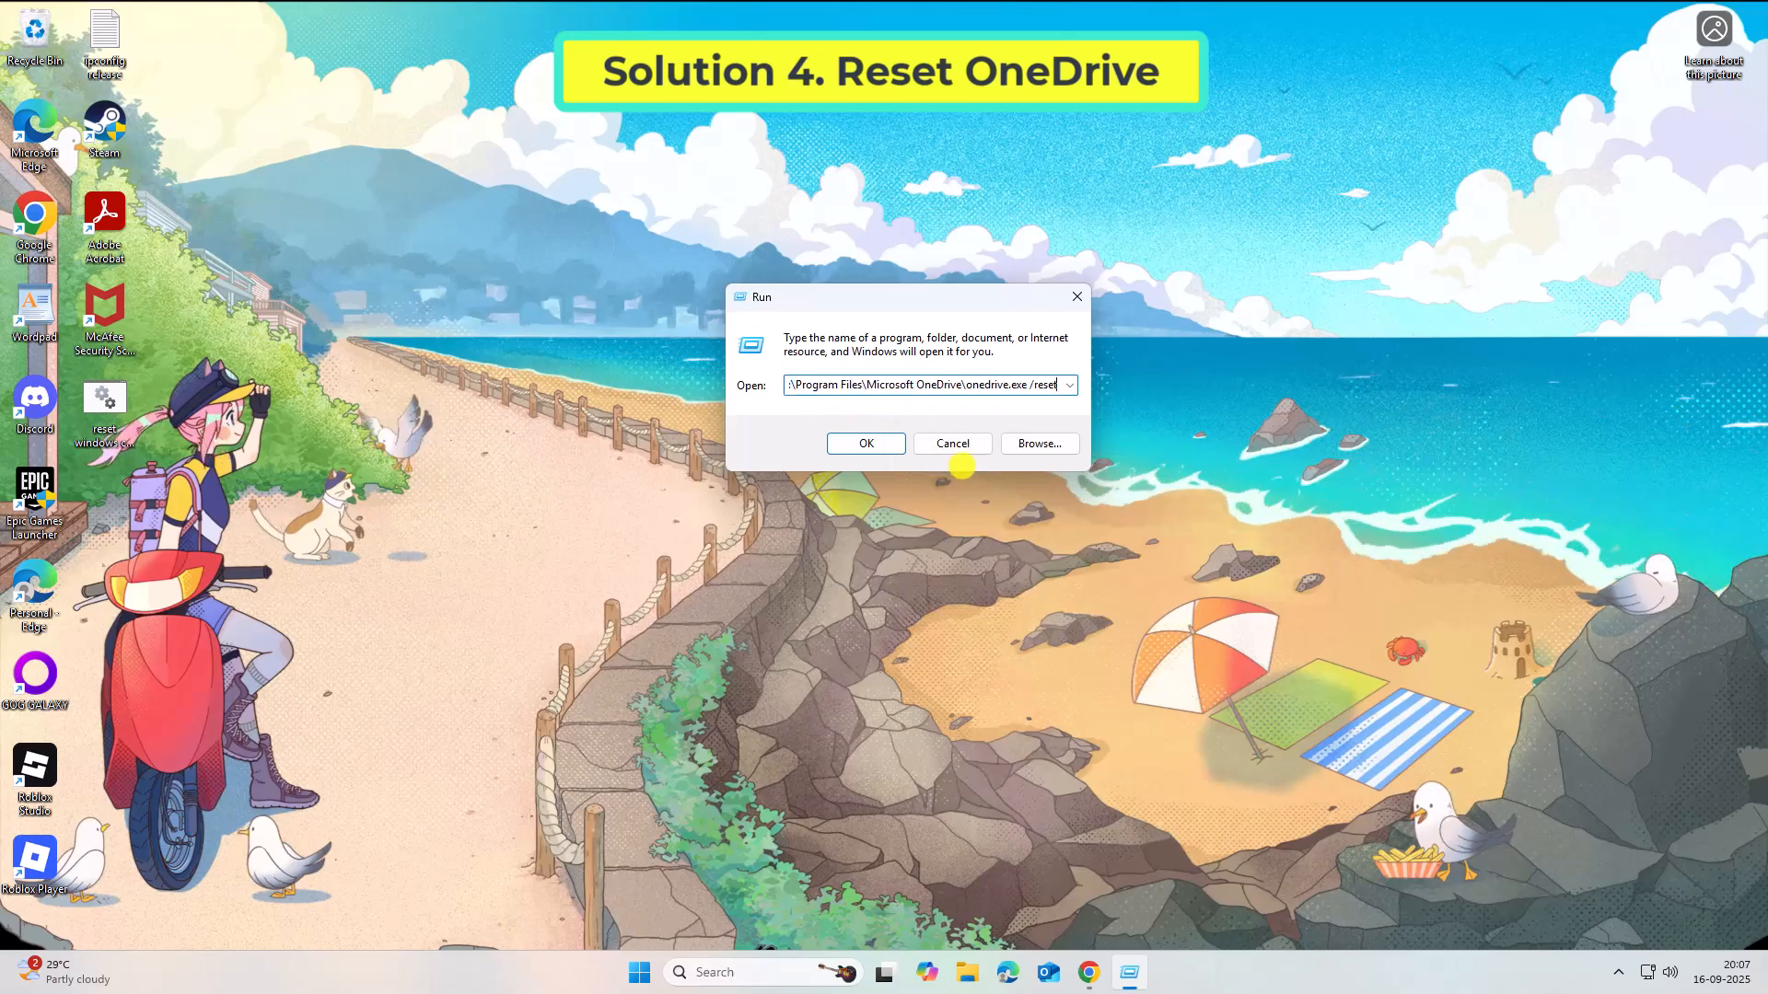
pyautogui.click(868, 445)
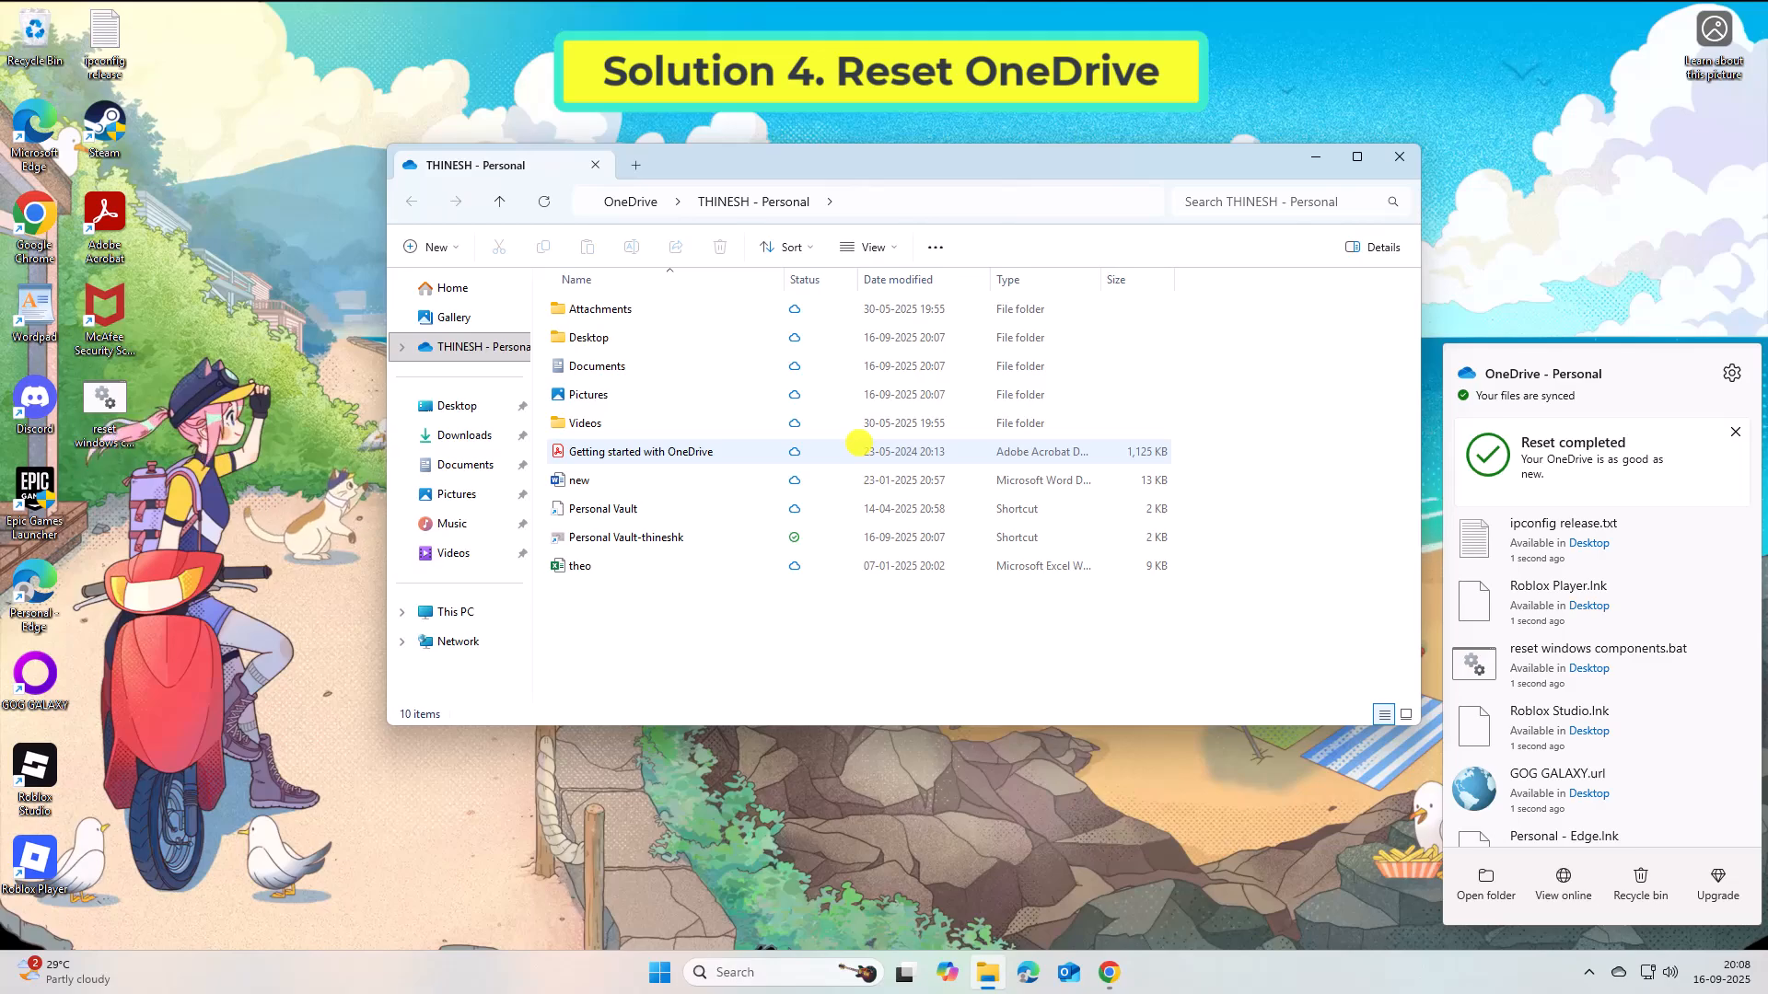
pyautogui.click(1399, 157)
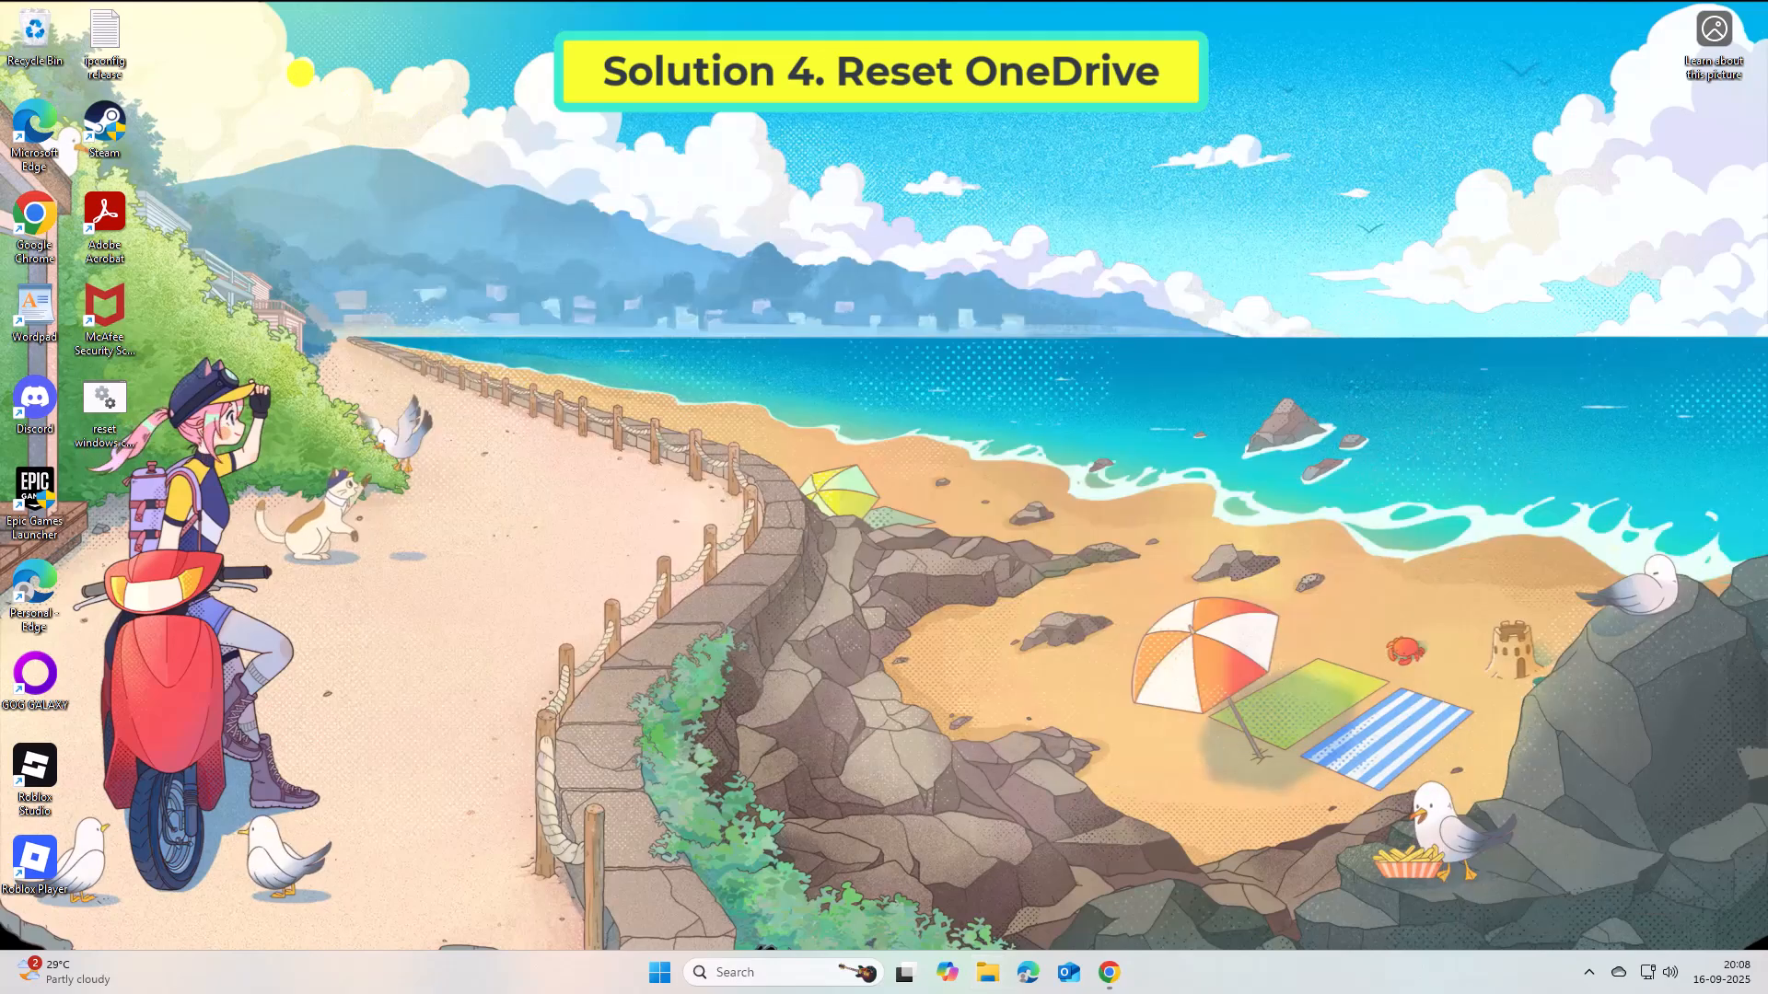
# - Search for "gpedit", open the Local Group Policy Editor and widen its policy tree to show full folder names
pyautogui.click(781, 969)
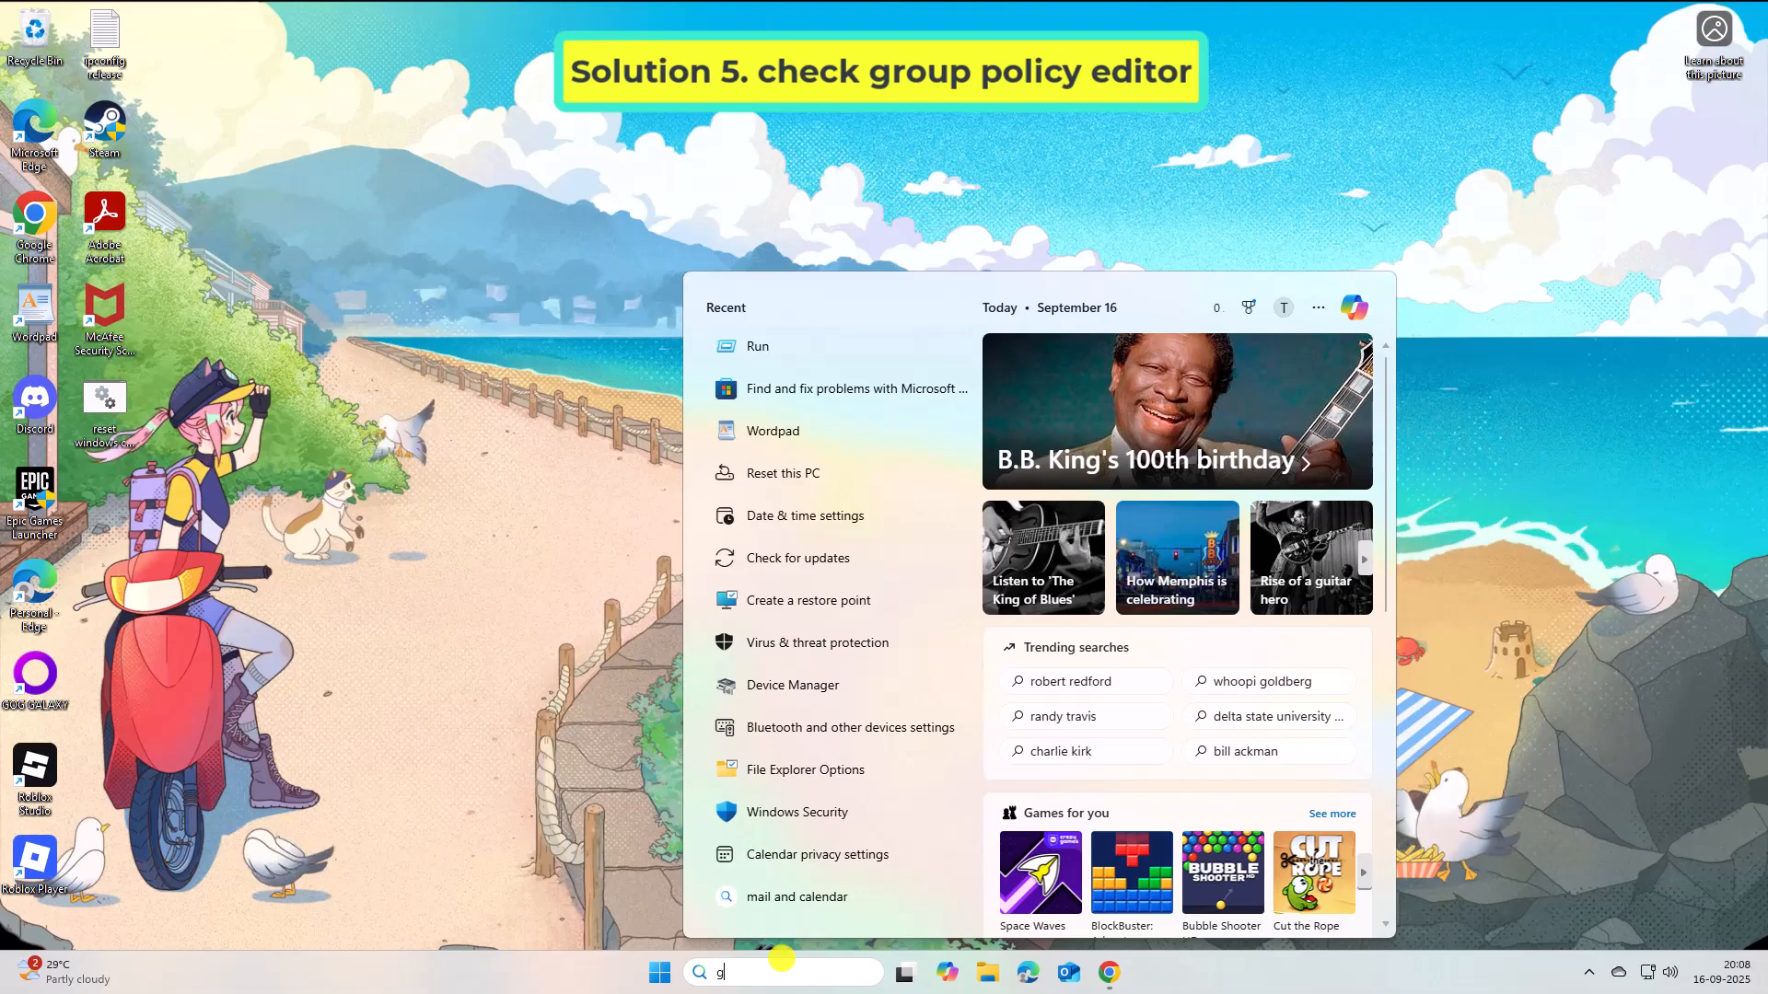
pyautogui.write('gpedit')
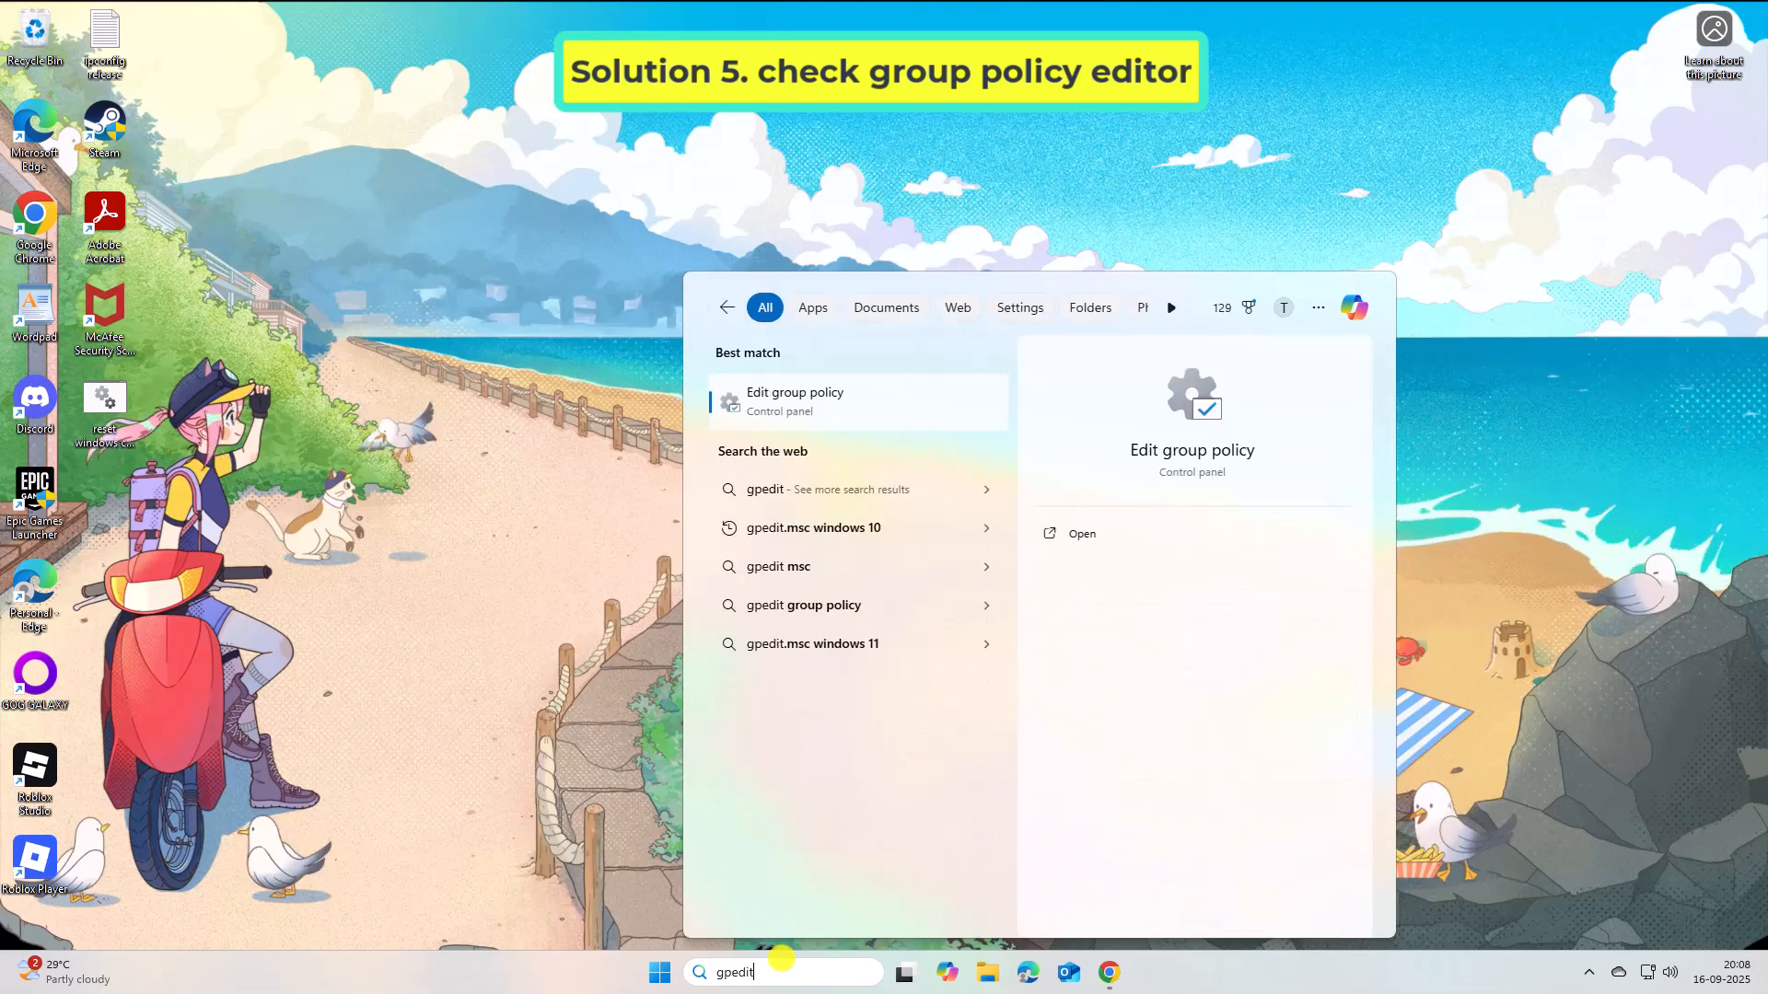
pyautogui.click(856, 406)
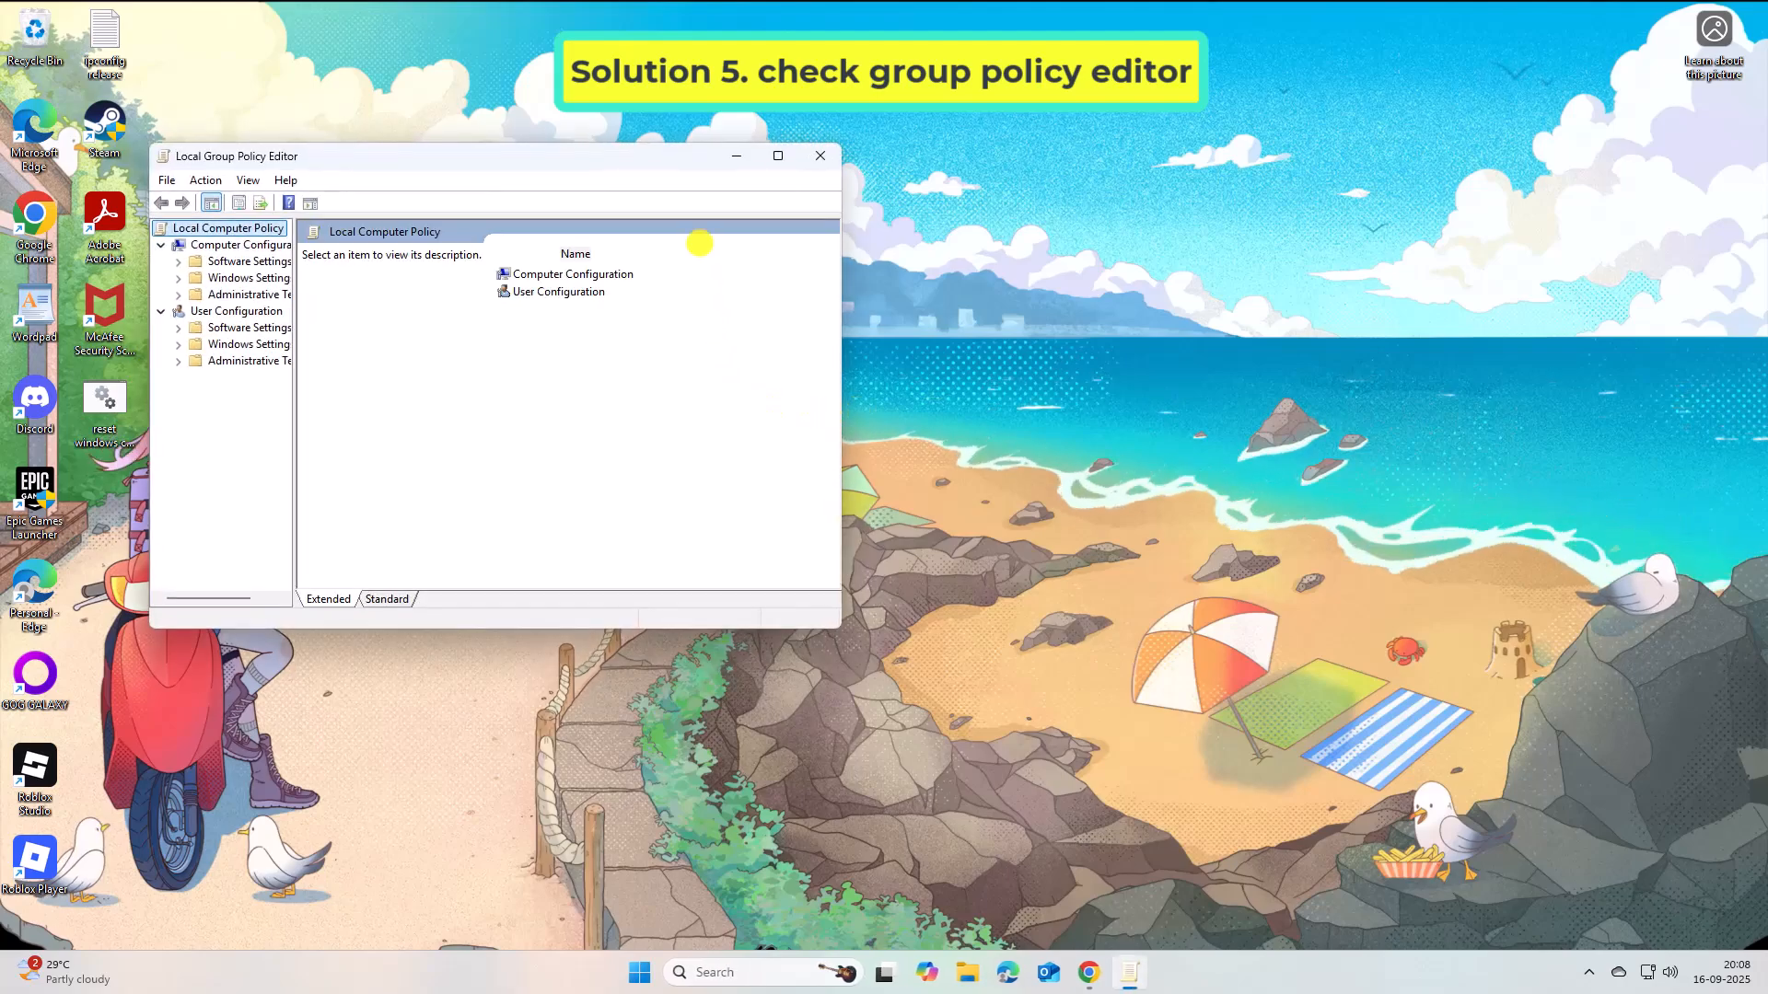
pyautogui.moveTo(661, 165); pyautogui.dragTo(958, 174)
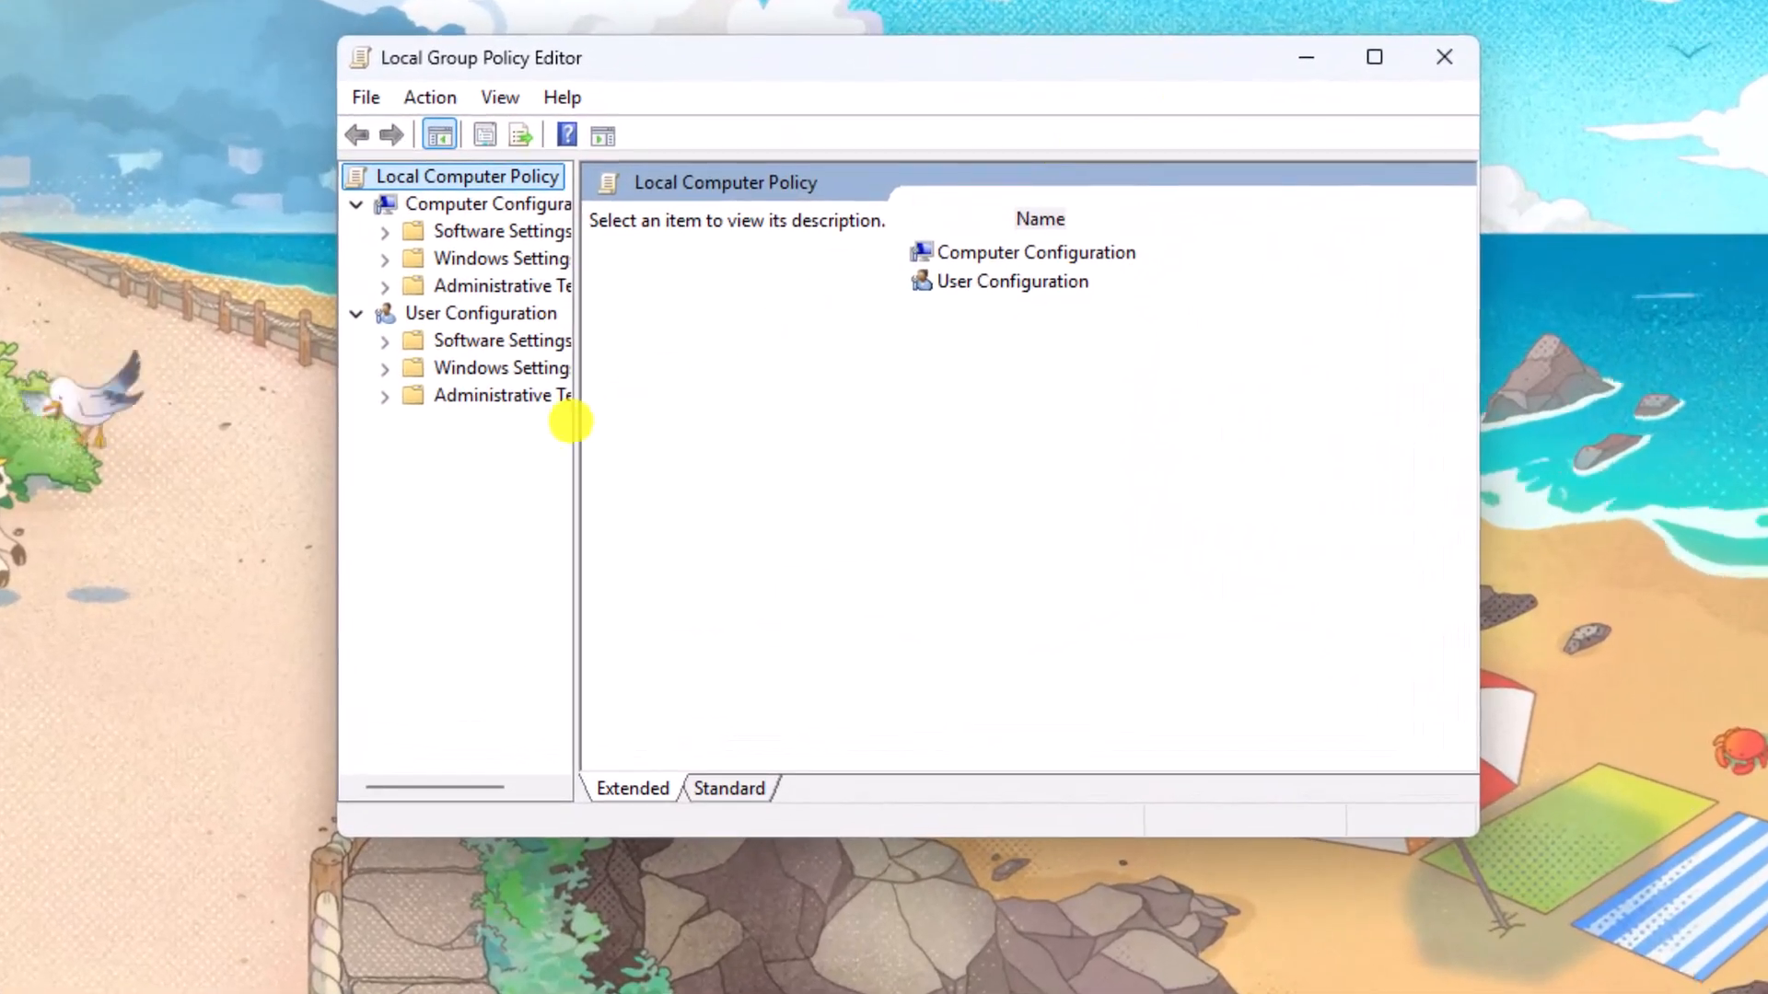
pyautogui.moveTo(575, 478); pyautogui.dragTo(696, 486)
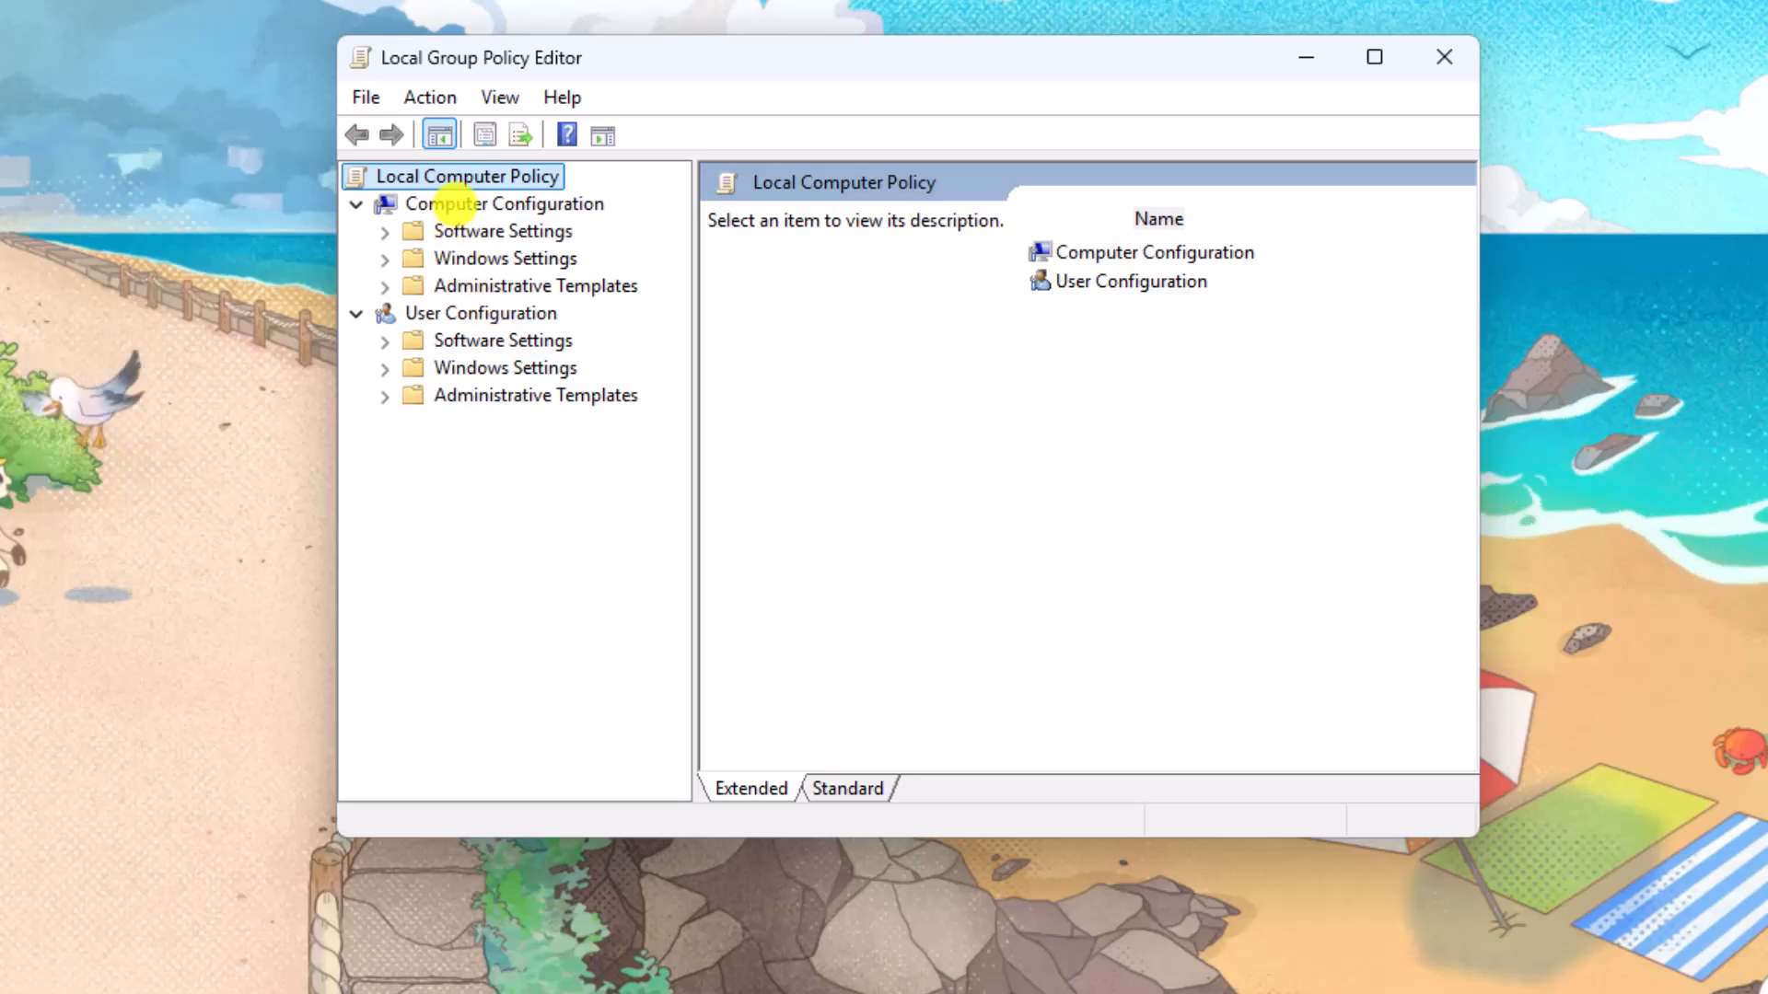
# - Under Computer Configuration, expand Administrative Templates and its Windows Components folder in the policy tree
pyautogui.click(456, 204)
pyautogui.click(532, 285)
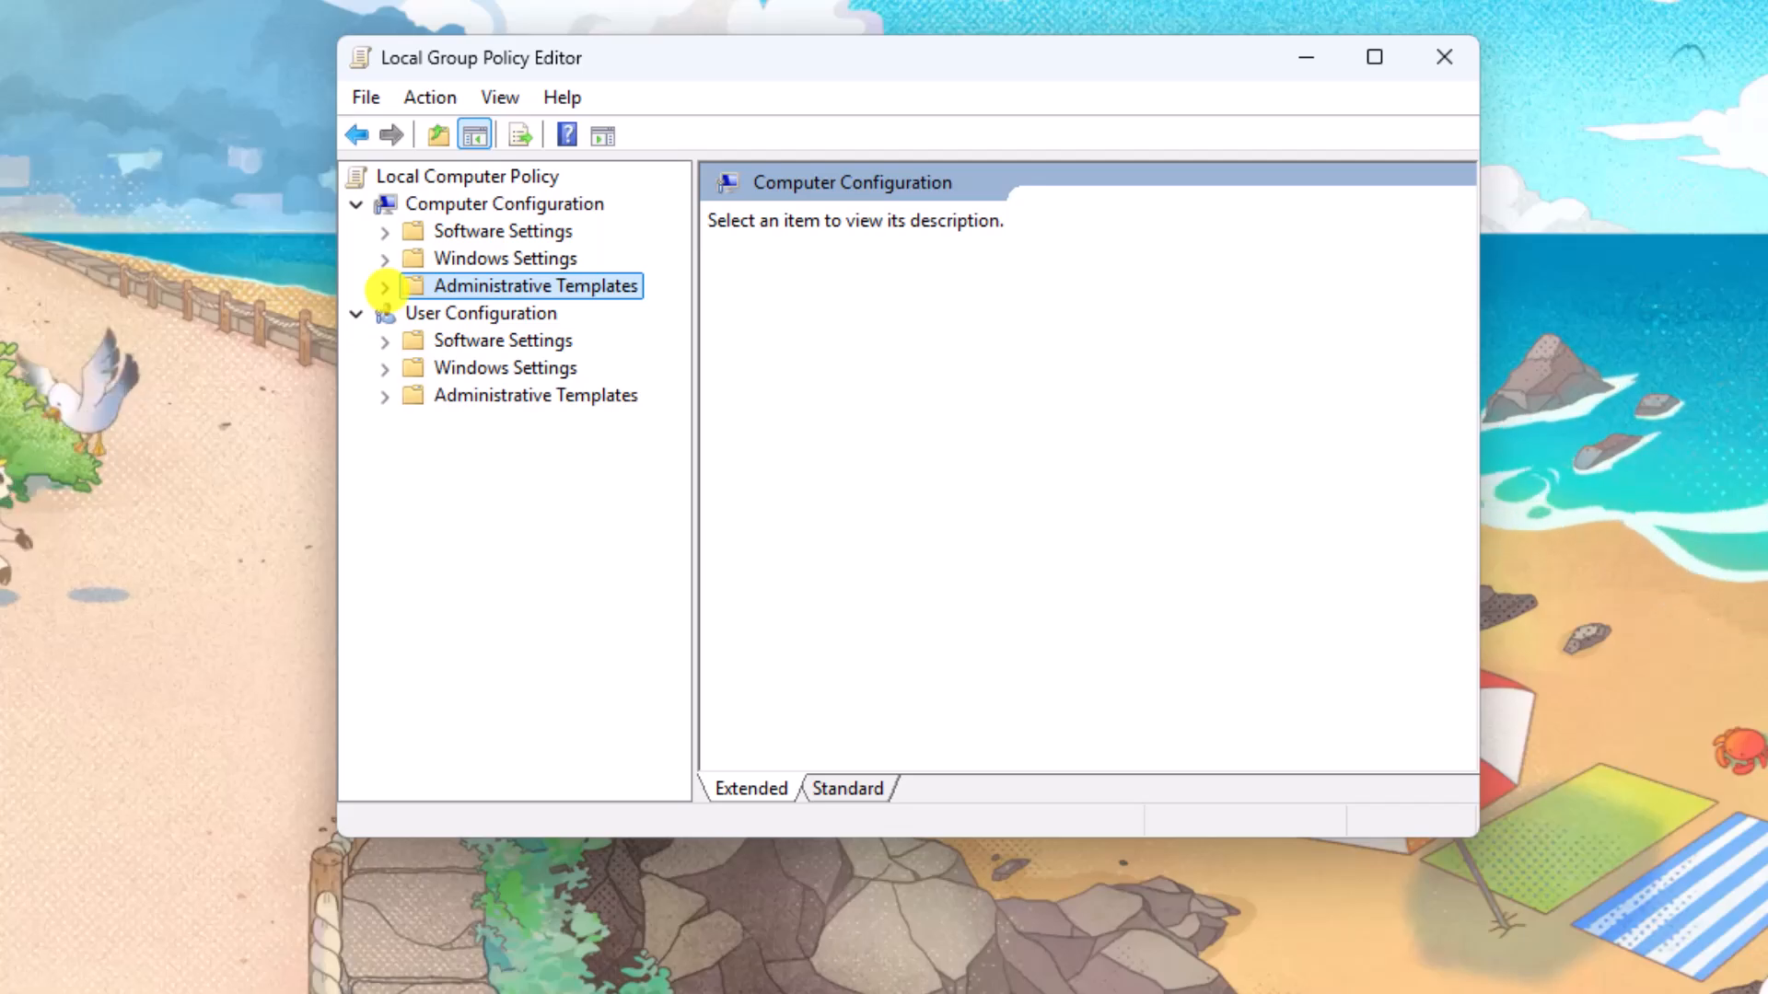
pyautogui.click(383, 286)
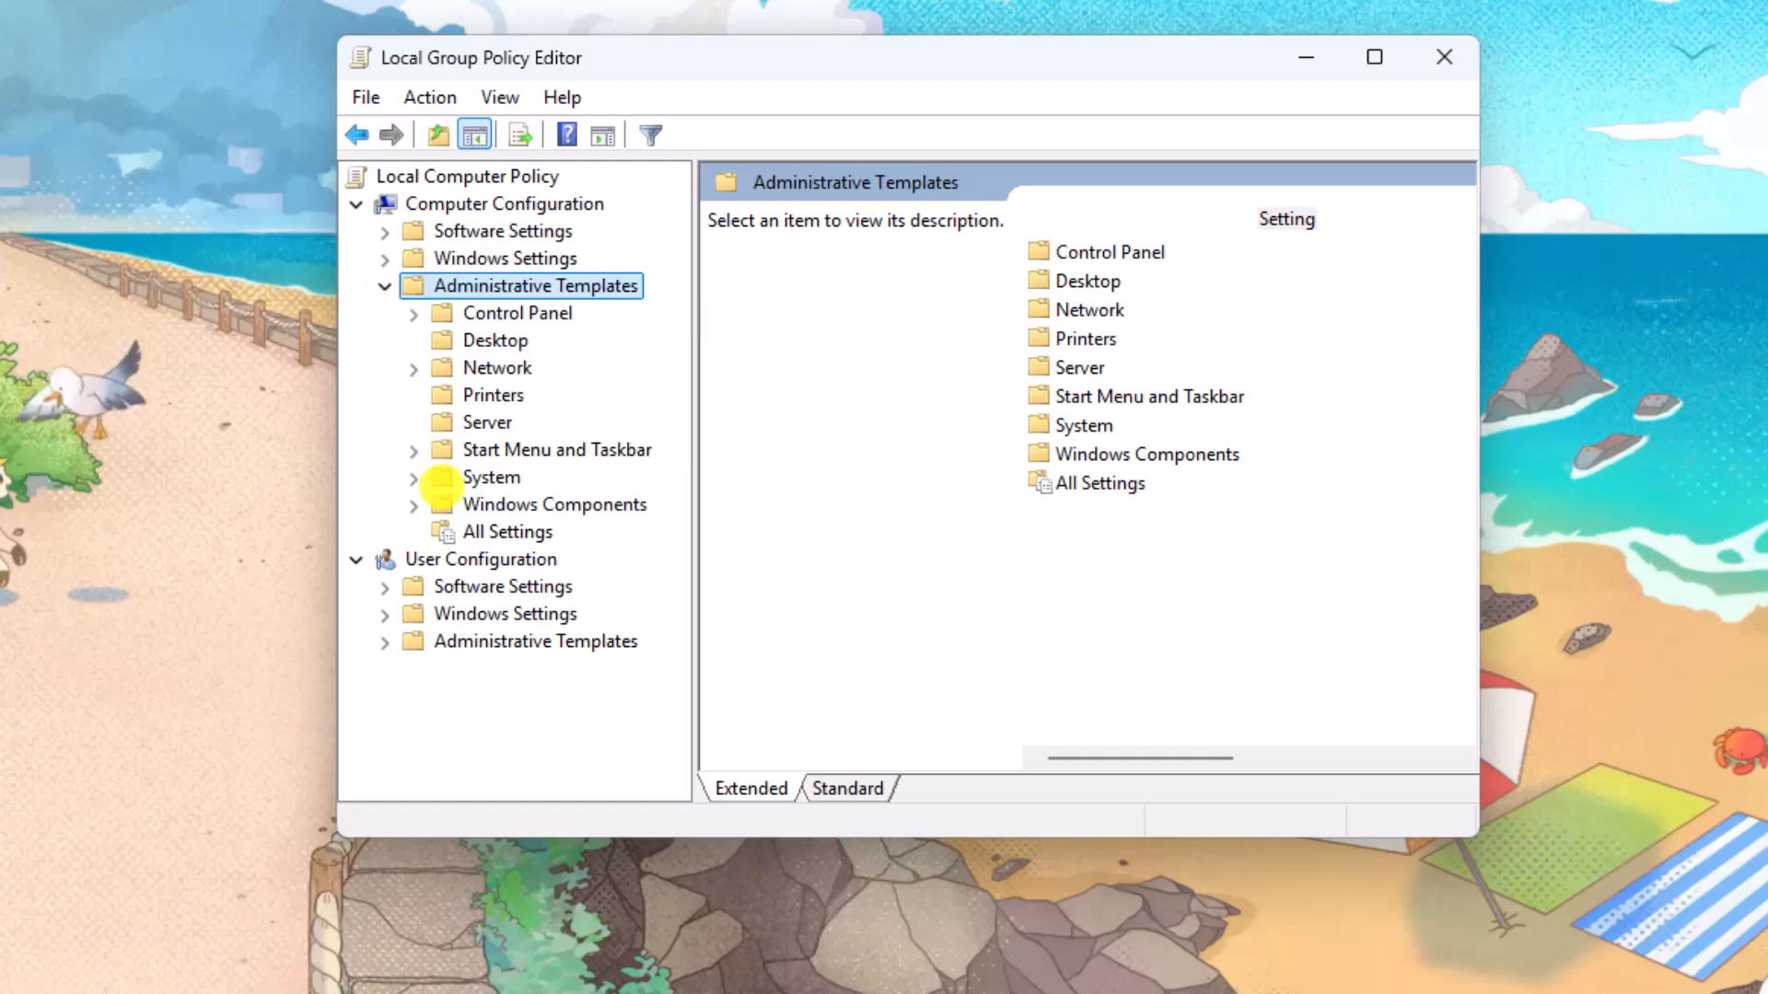
pyautogui.click(437, 504)
pyautogui.click(413, 505)
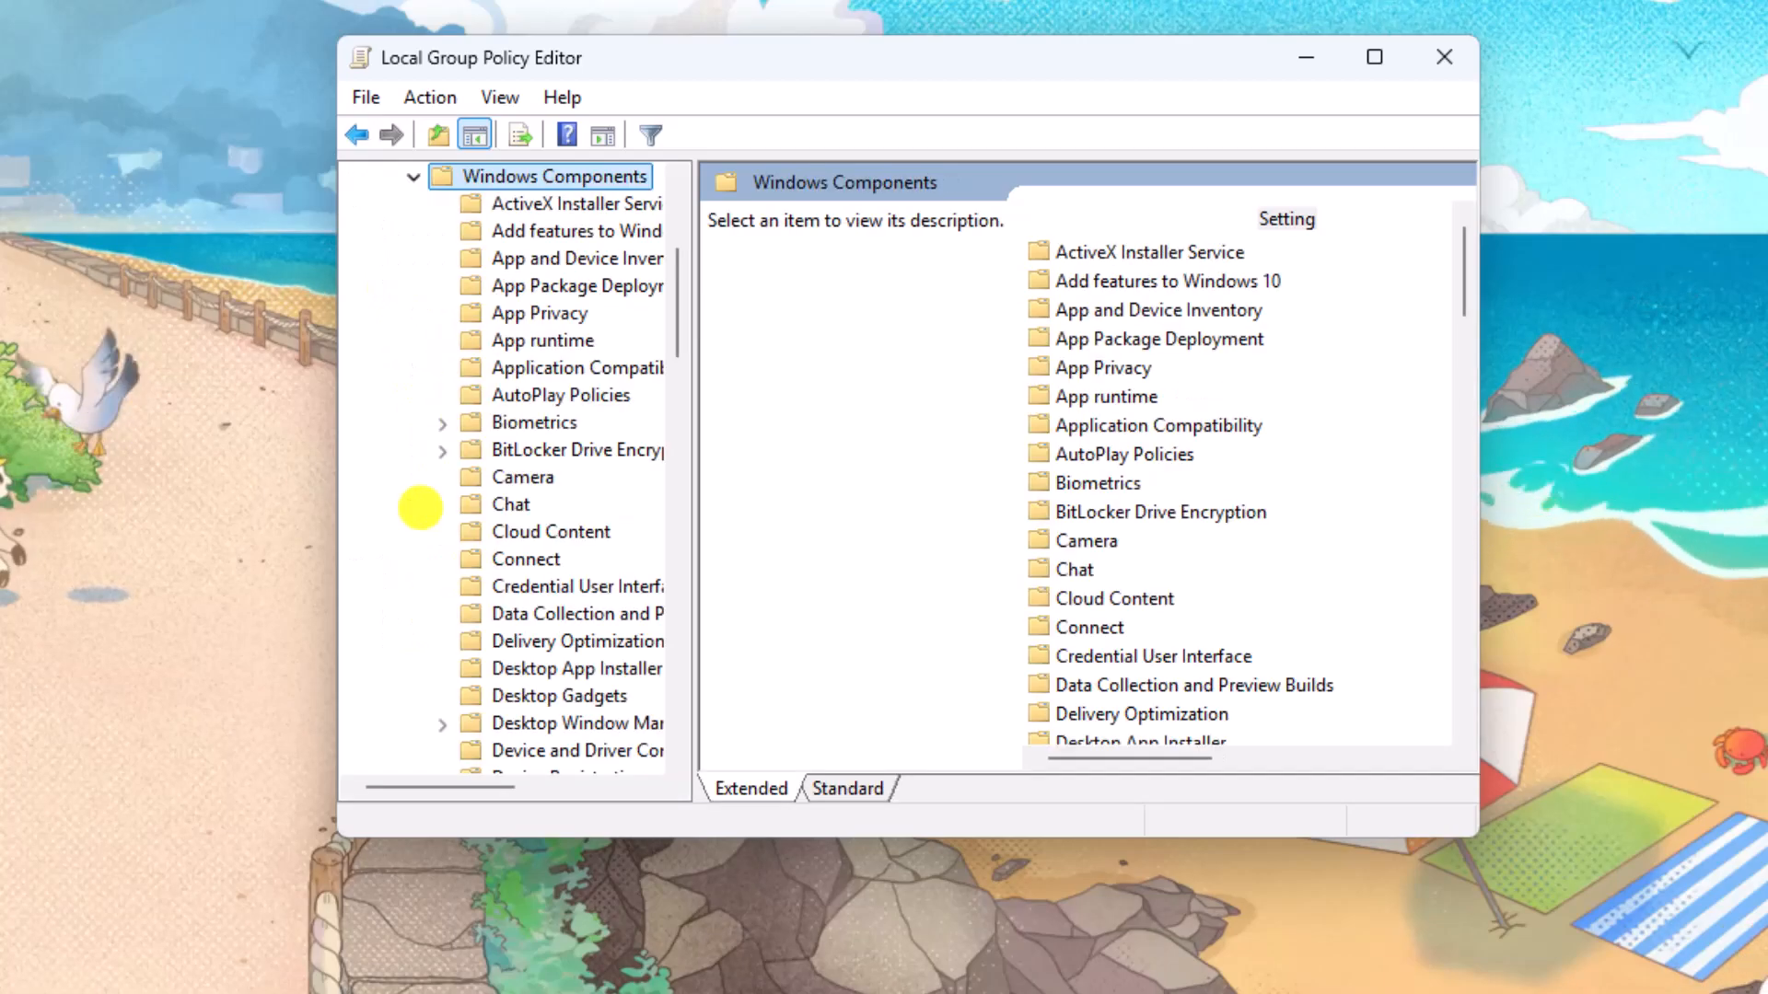
# - Widen the policy tree and select the OneDrive folder under Windows Components
pyautogui.moveTo(695, 465); pyautogui.dragTo(840, 486)
pyautogui.scroll(-6, 762, 458)
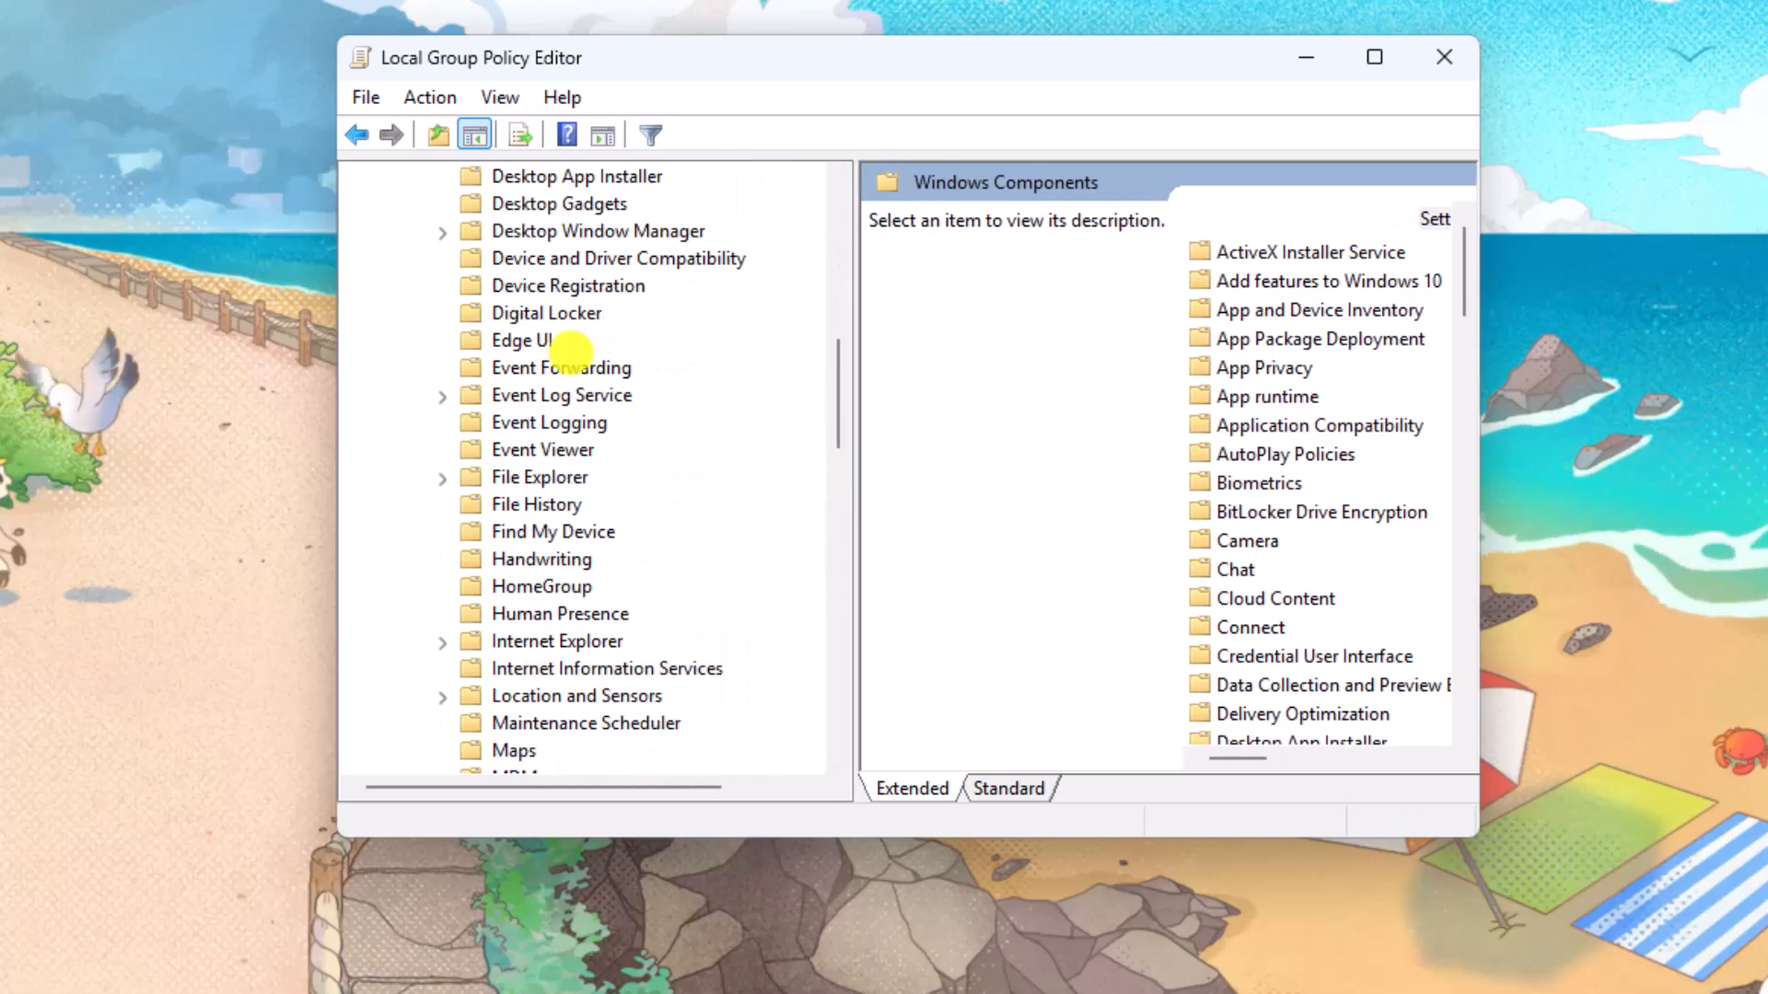
pyautogui.scroll(-7, 727, 470)
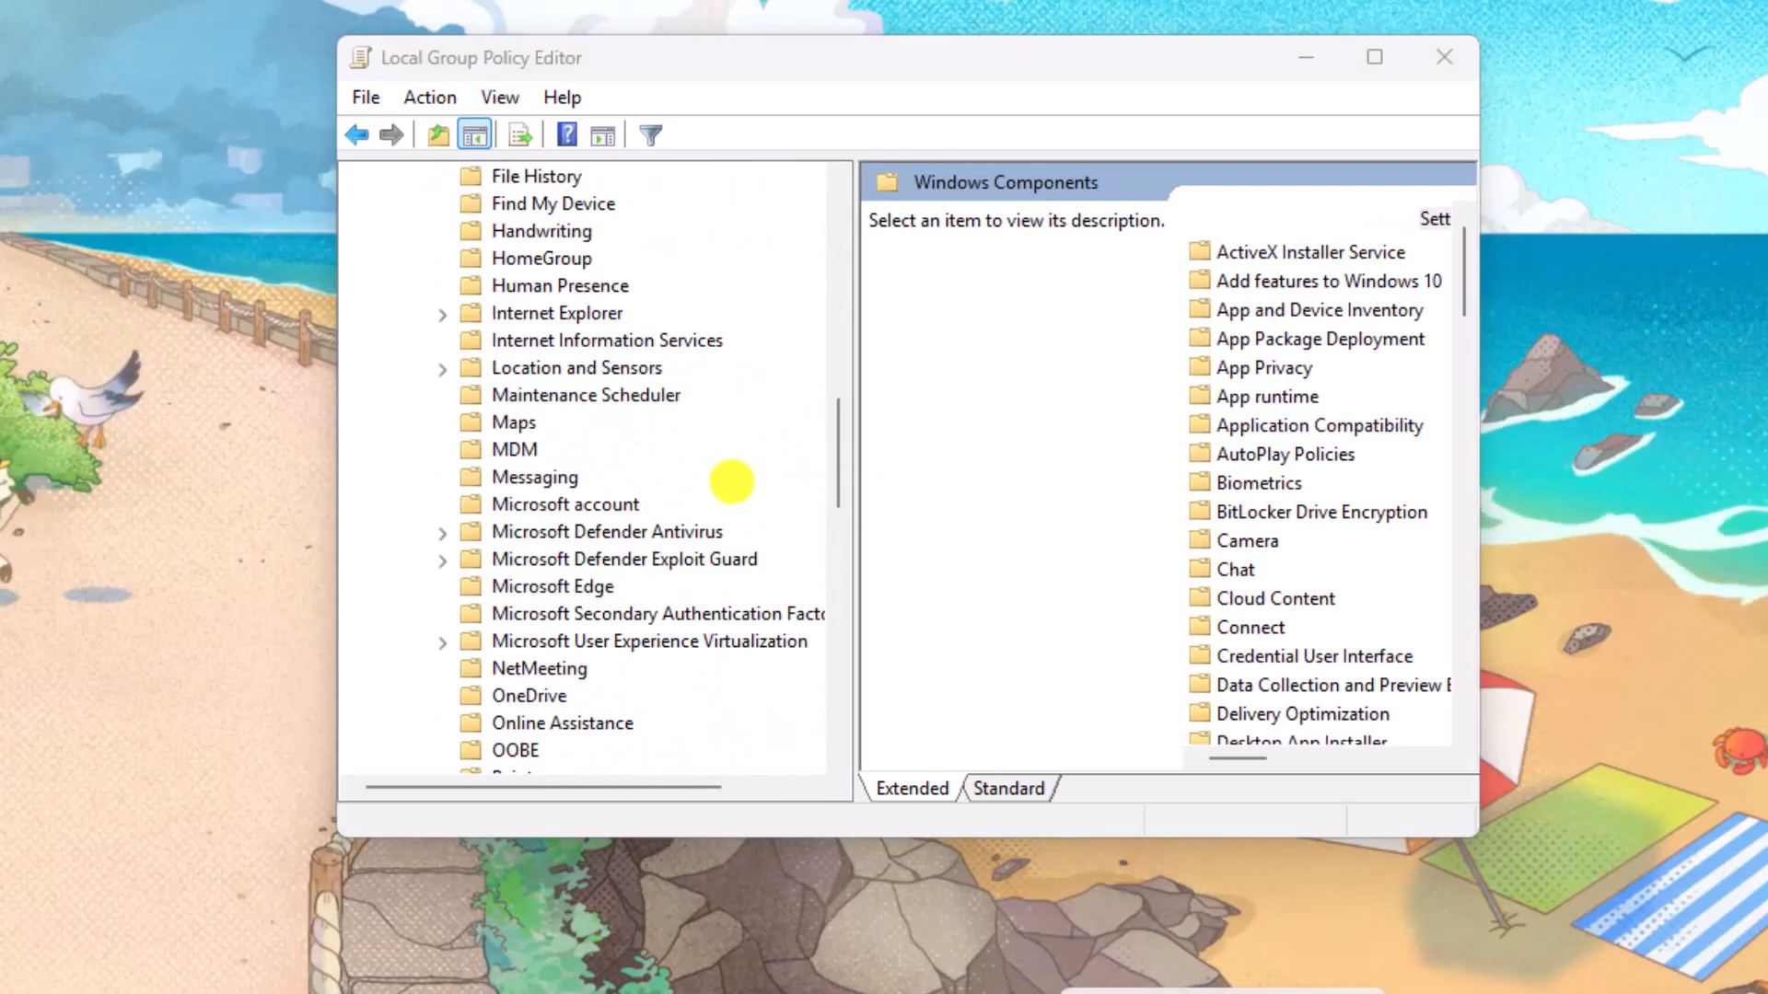
pyautogui.click(549, 449)
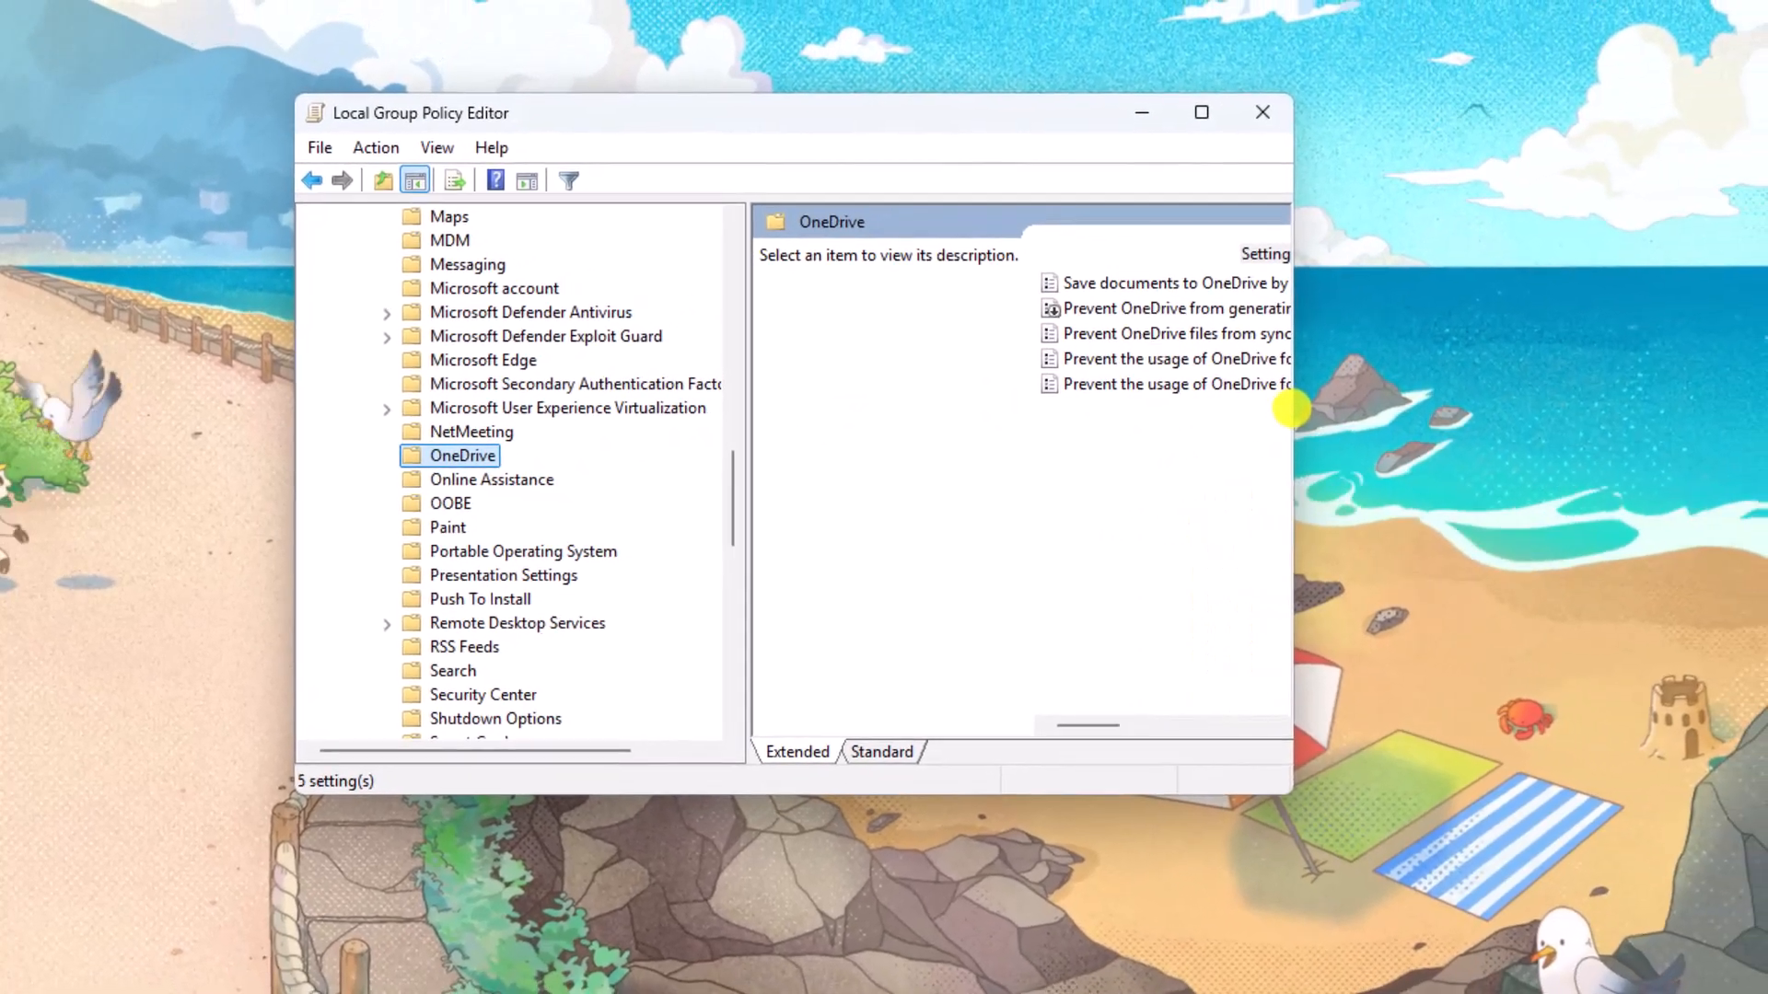
# - Move and widen the Local Group Policy Editor window to show the full OneDrive setting names and their State and Comment columns
pyautogui.moveTo(1478, 398); pyautogui.dragTo(1767, 414)
pyautogui.moveTo(1623, 427); pyautogui.dragTo(1767, 427)
pyautogui.moveTo(1333, 104); pyautogui.dragTo(1174, 89)
pyautogui.moveTo(1652, 366); pyautogui.dragTo(1745, 366)
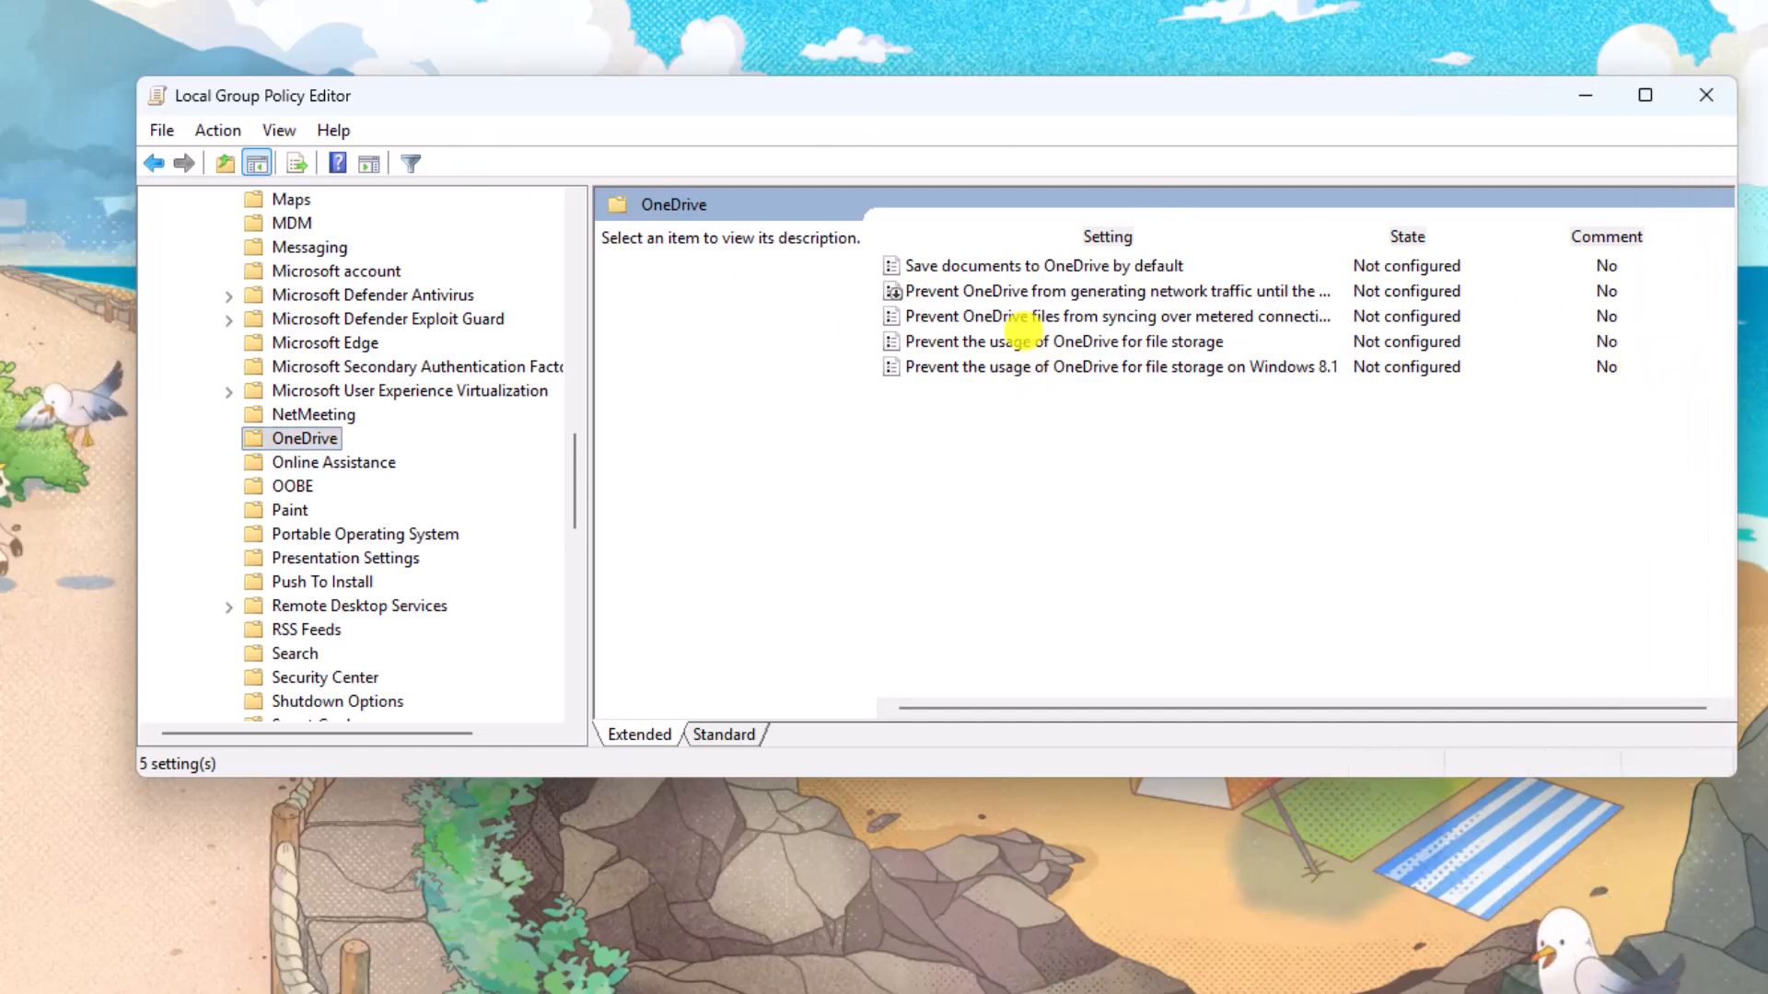
# - Edit the policy "Prevent the usage of OneDrive for file storage" and apply it as Not Configured
pyautogui.click(1032, 343)
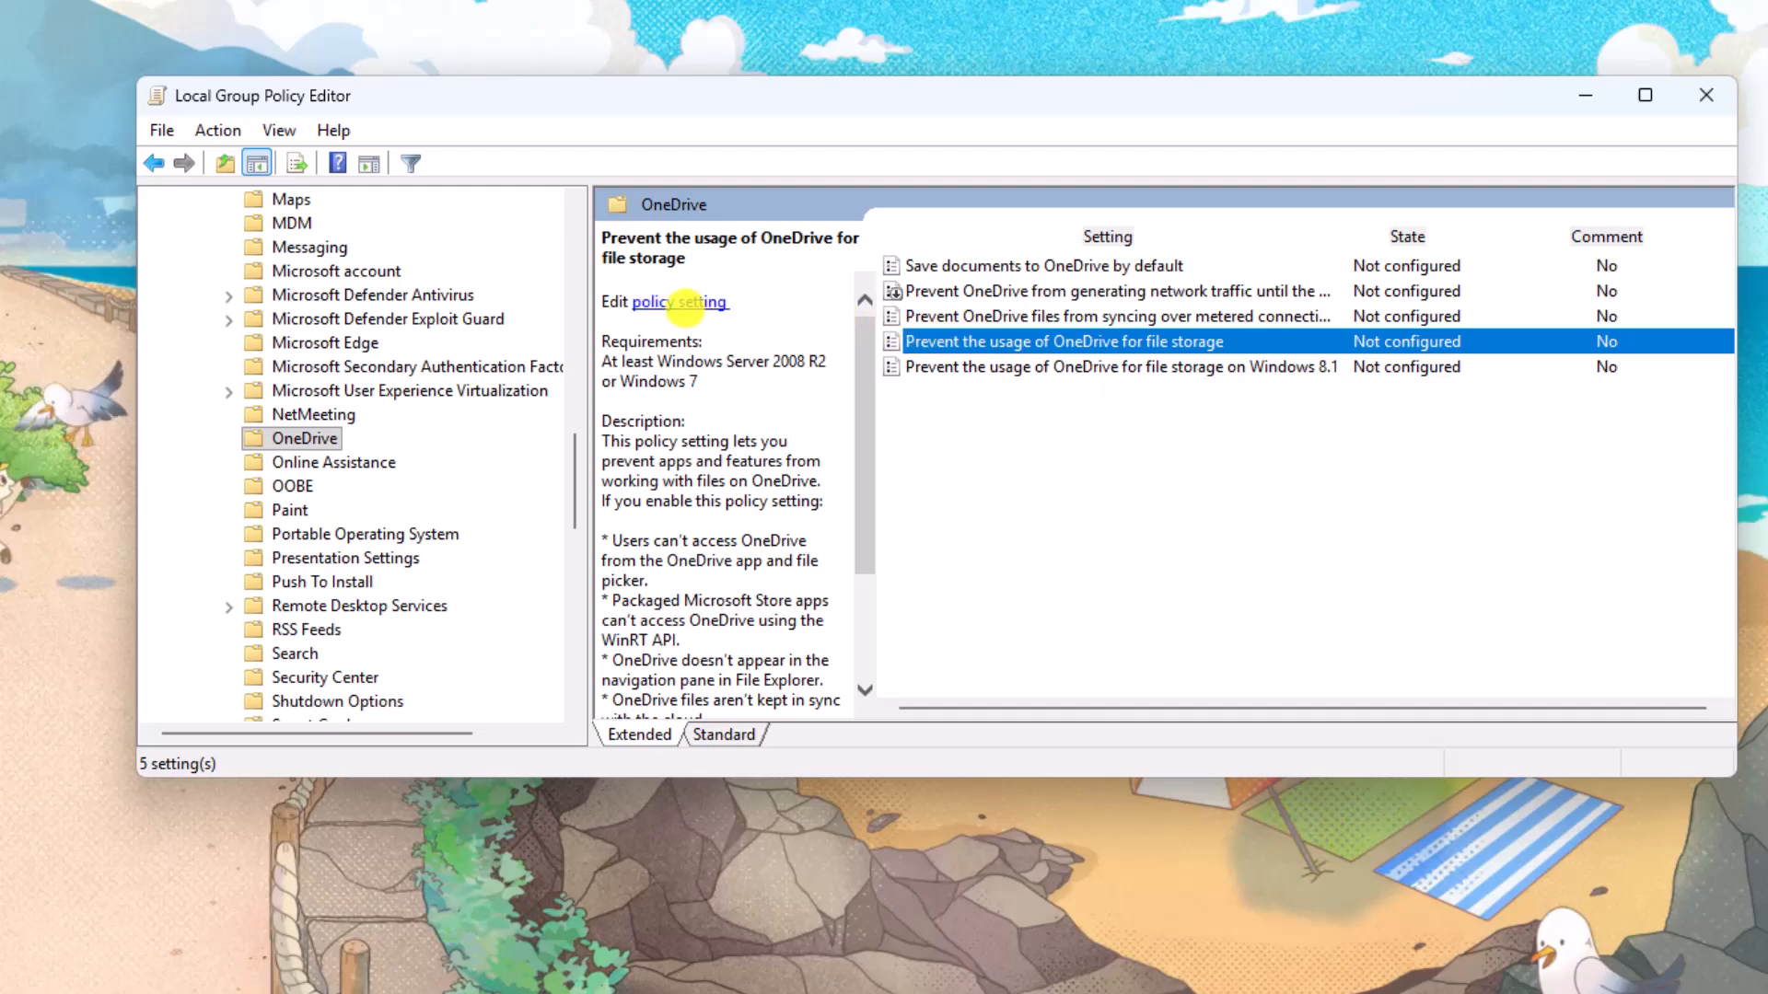
pyautogui.click(678, 304)
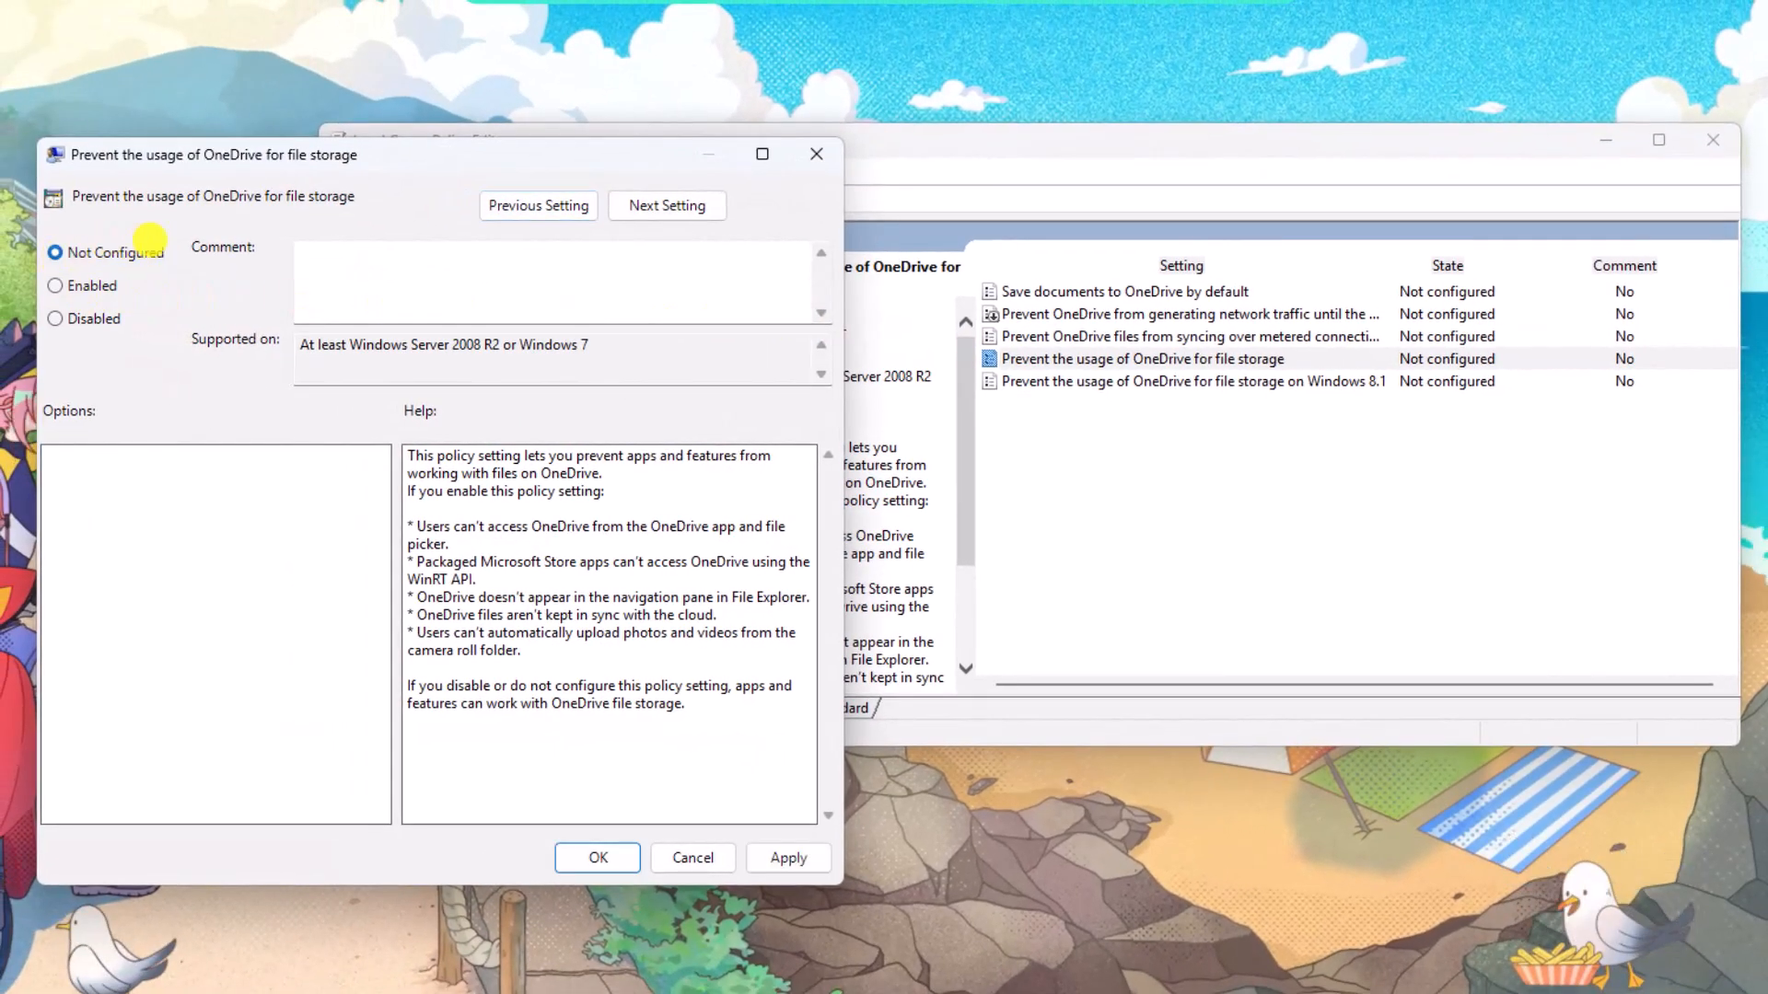
pyautogui.click(789, 856)
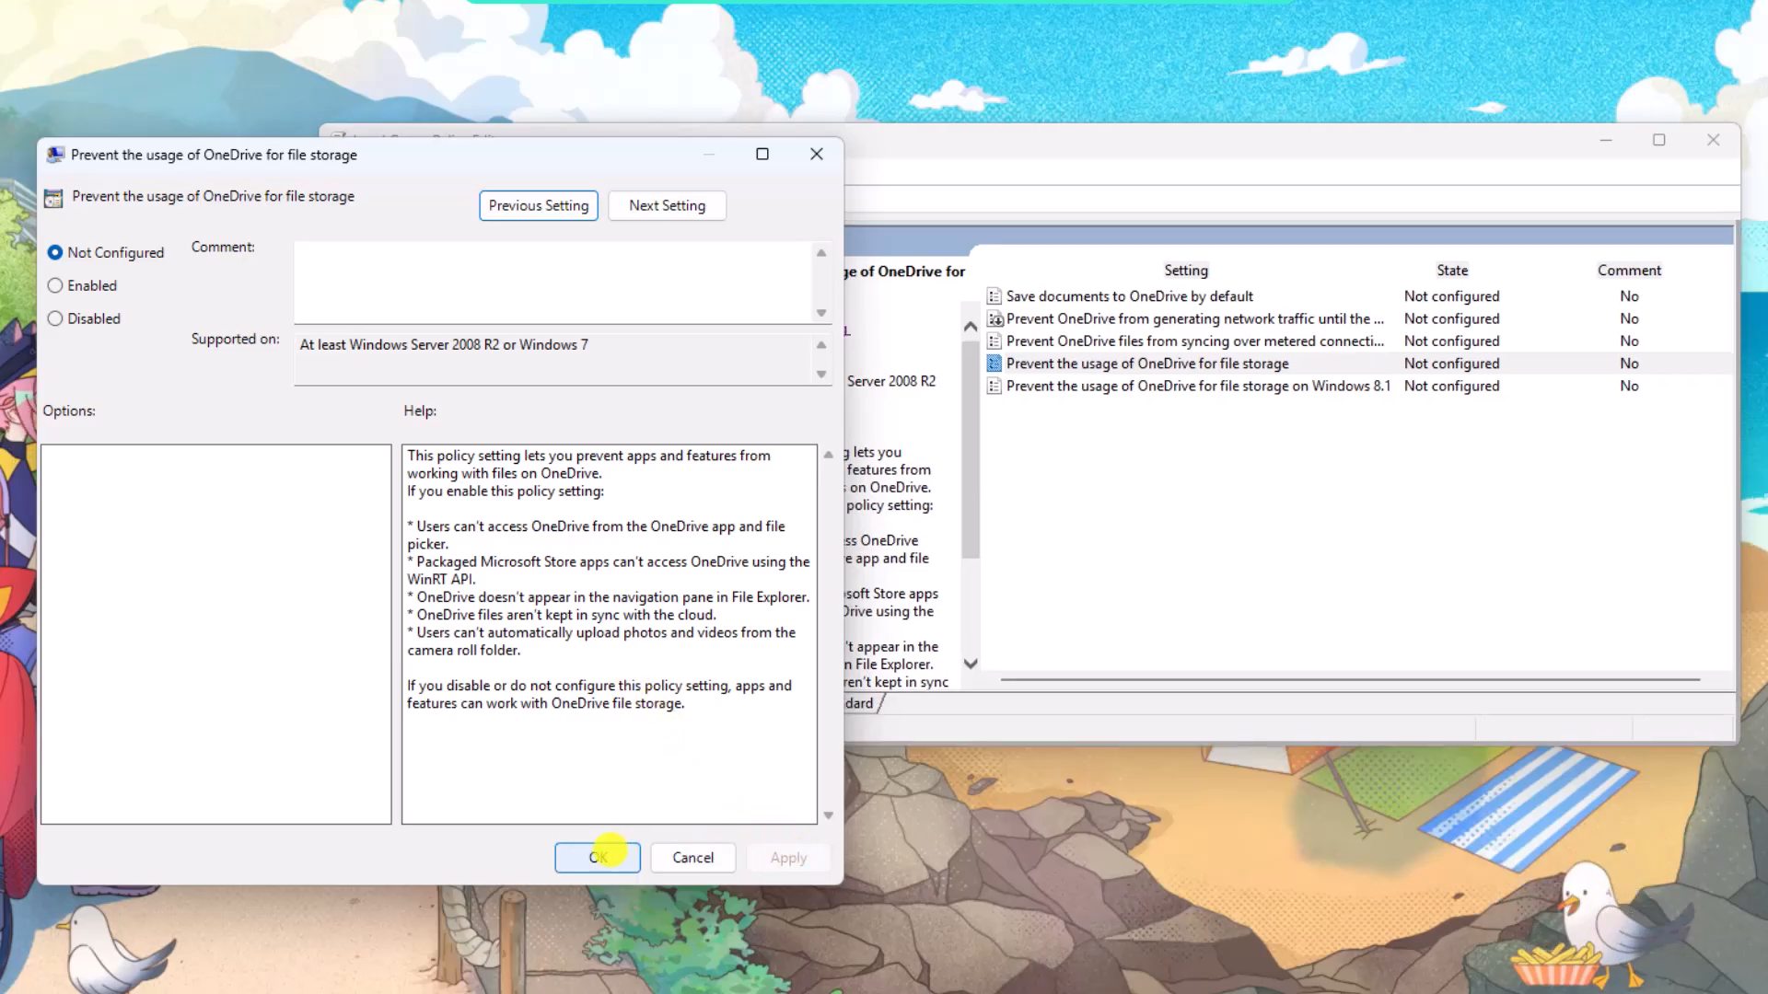
pyautogui.click(599, 855)
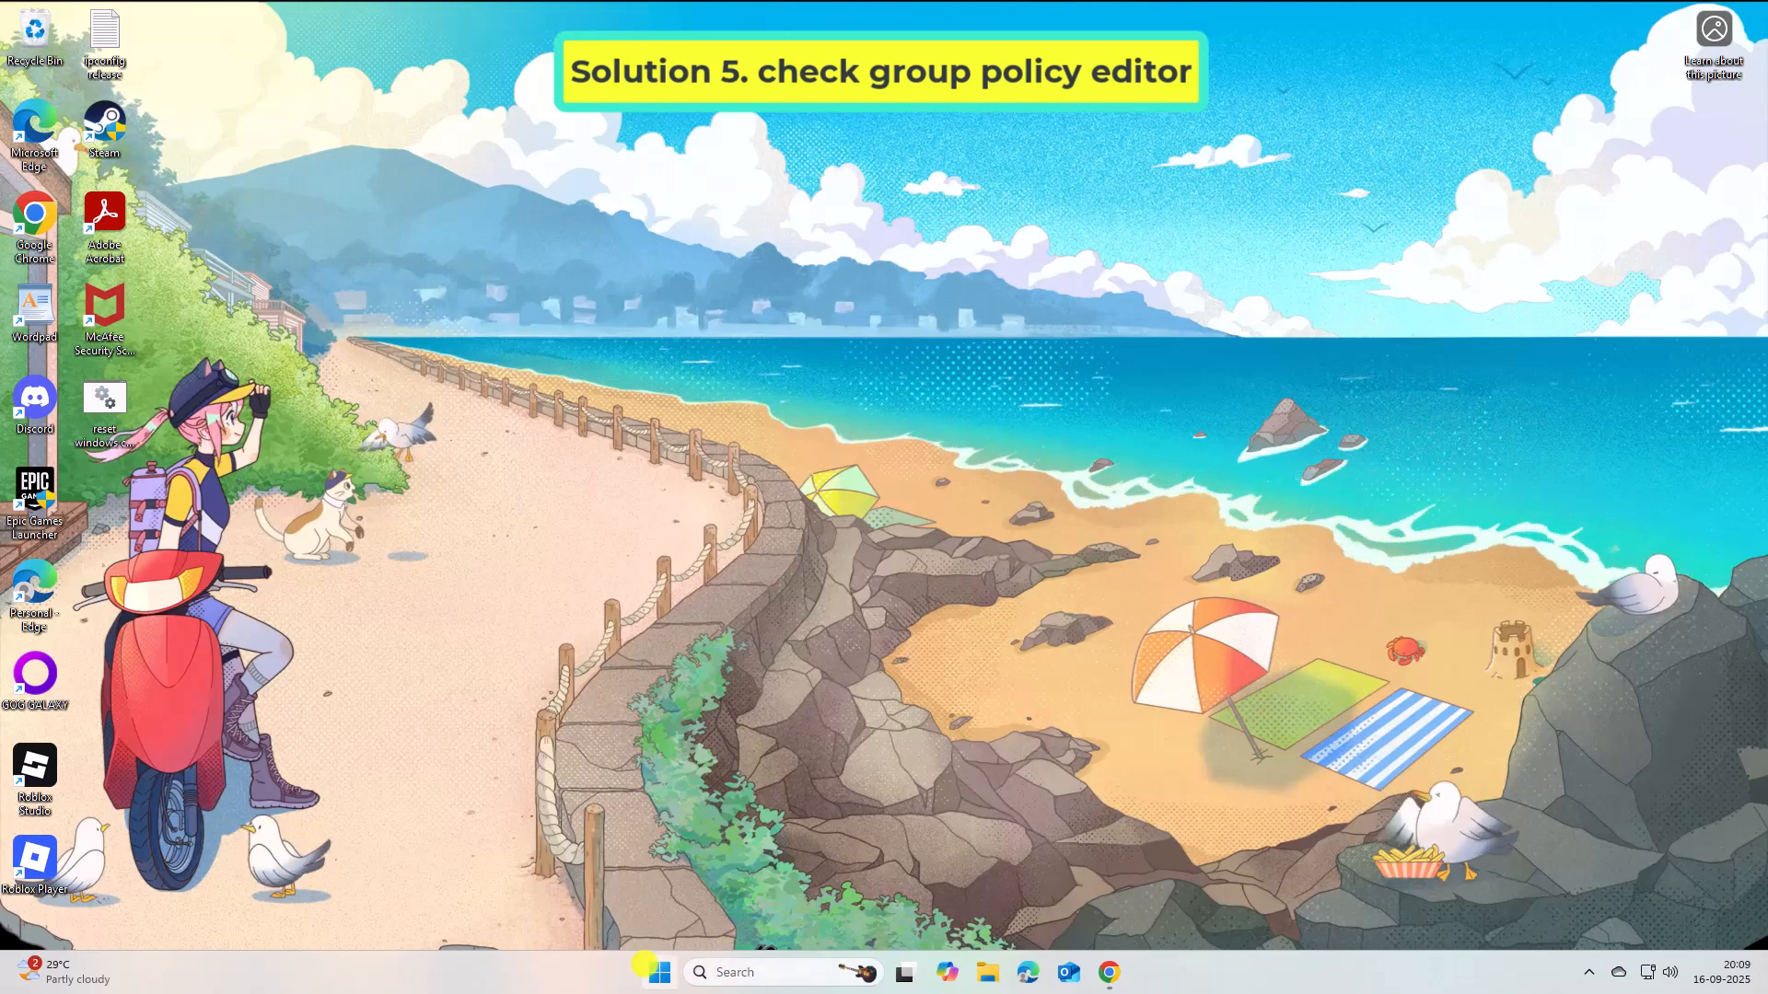
# - Open the Windows power options to restart the PC
pyautogui.click(659, 969)
pyautogui.click(1111, 909)
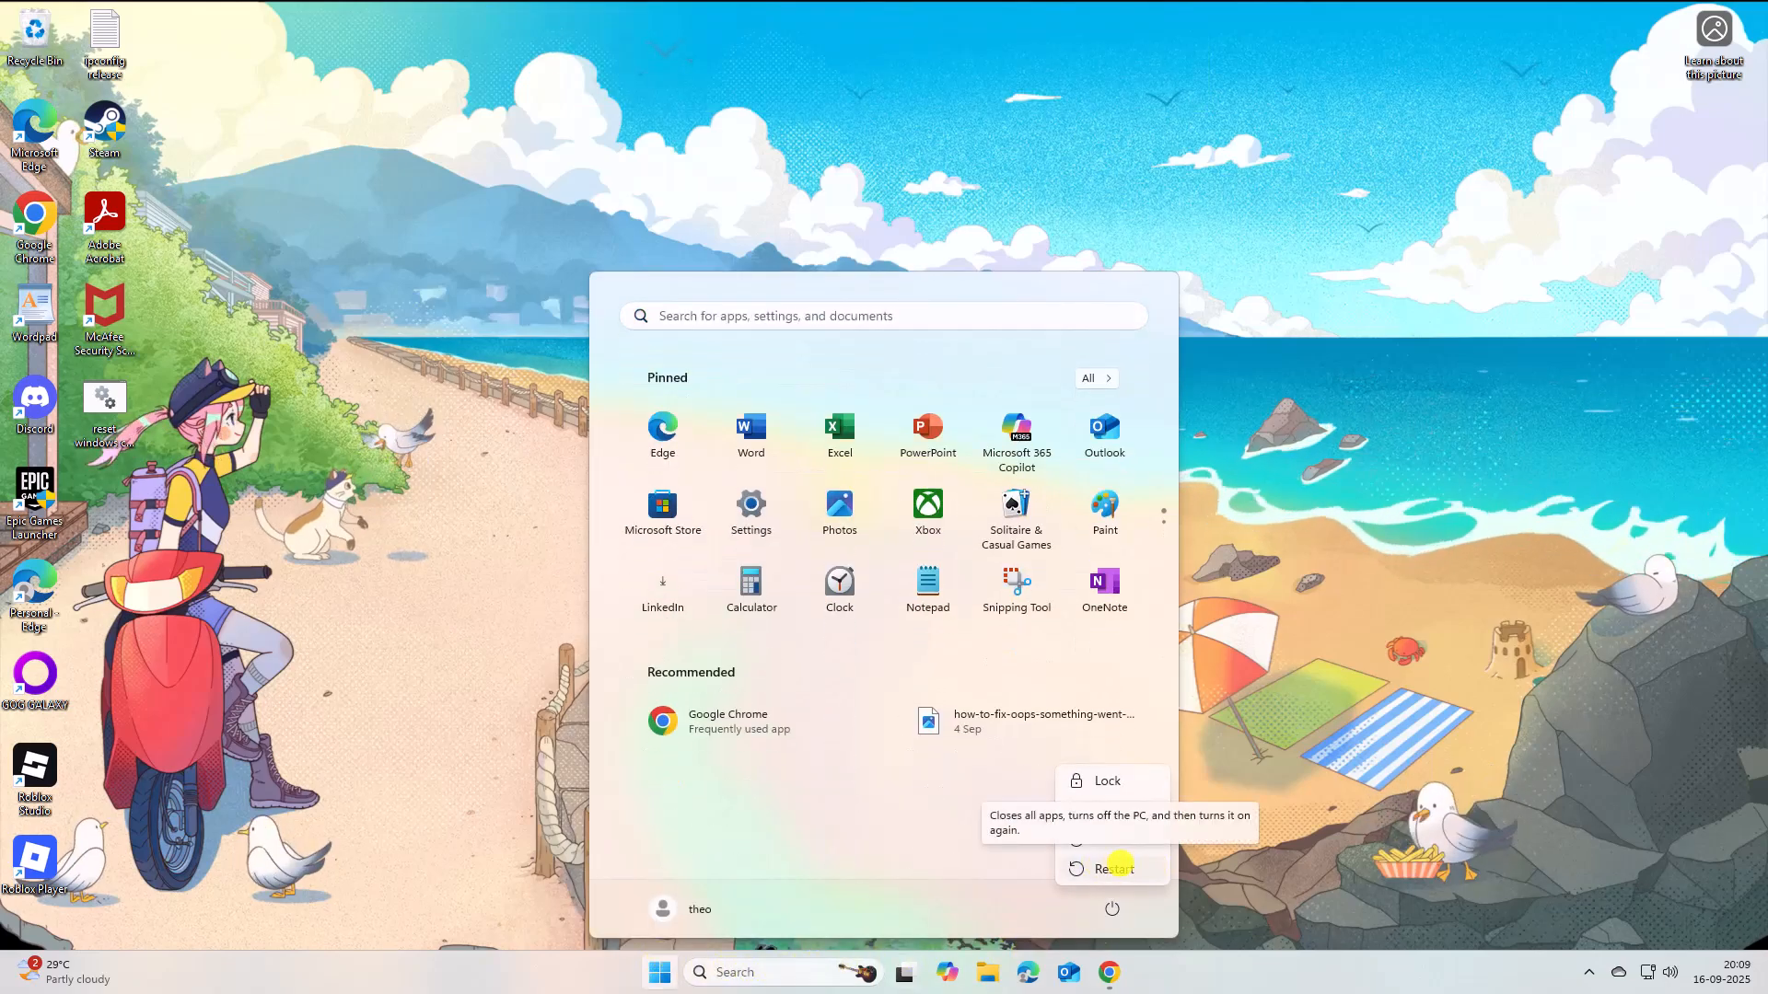